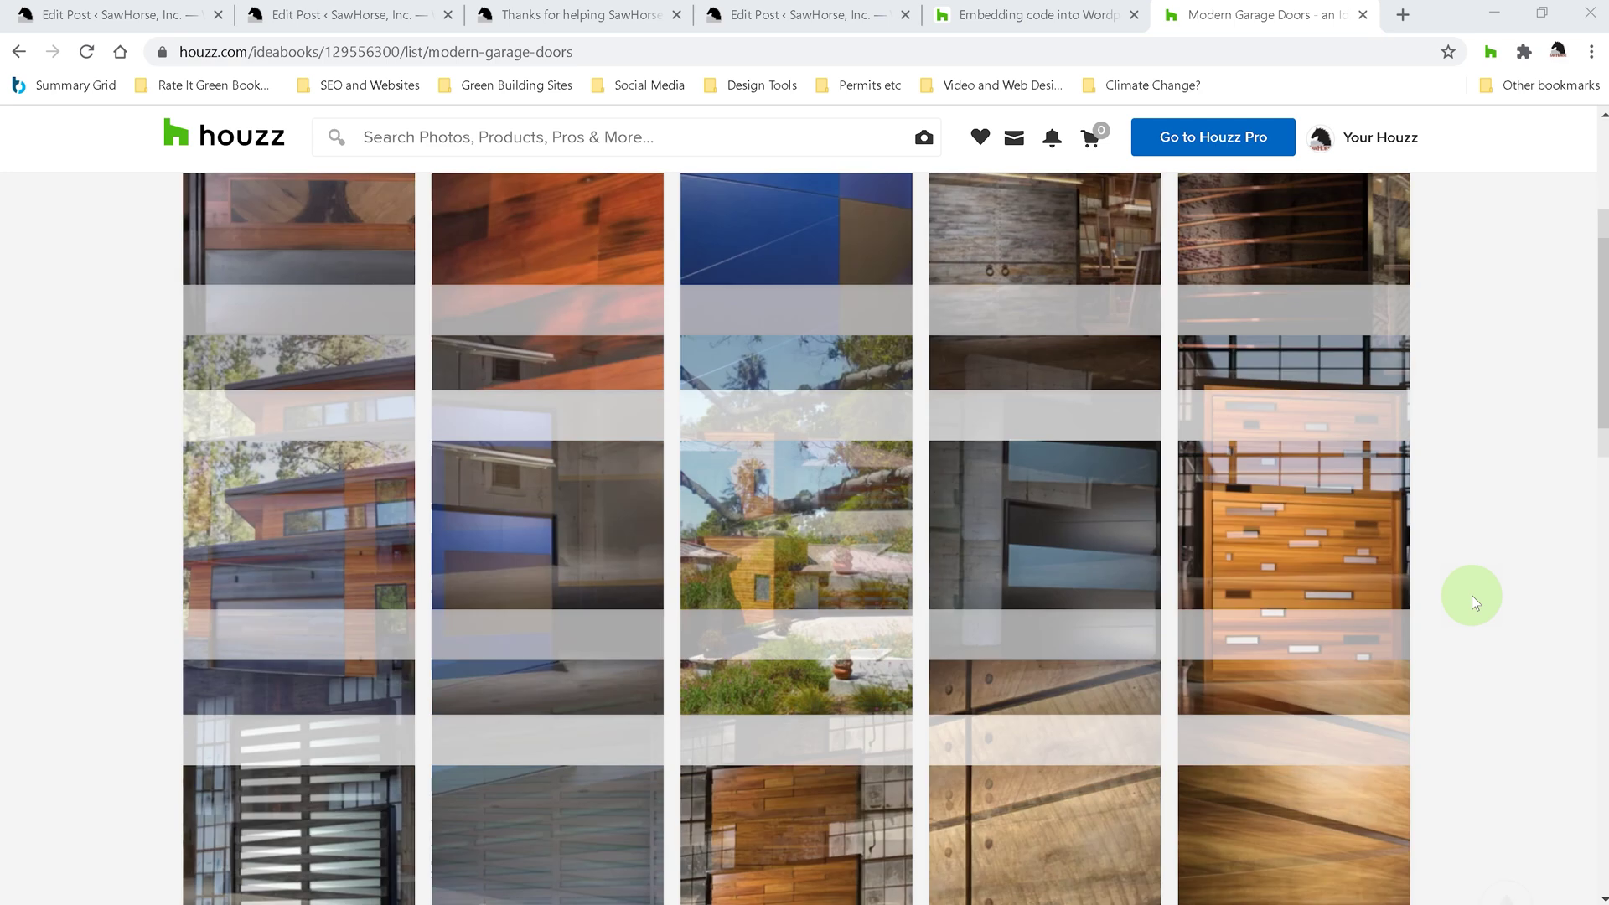
Generate a 300 x 275 embed widget for the Modern Garage Doors ideabook and copy its WordPress shortcode
scroll(1473, 595, "down", 9)
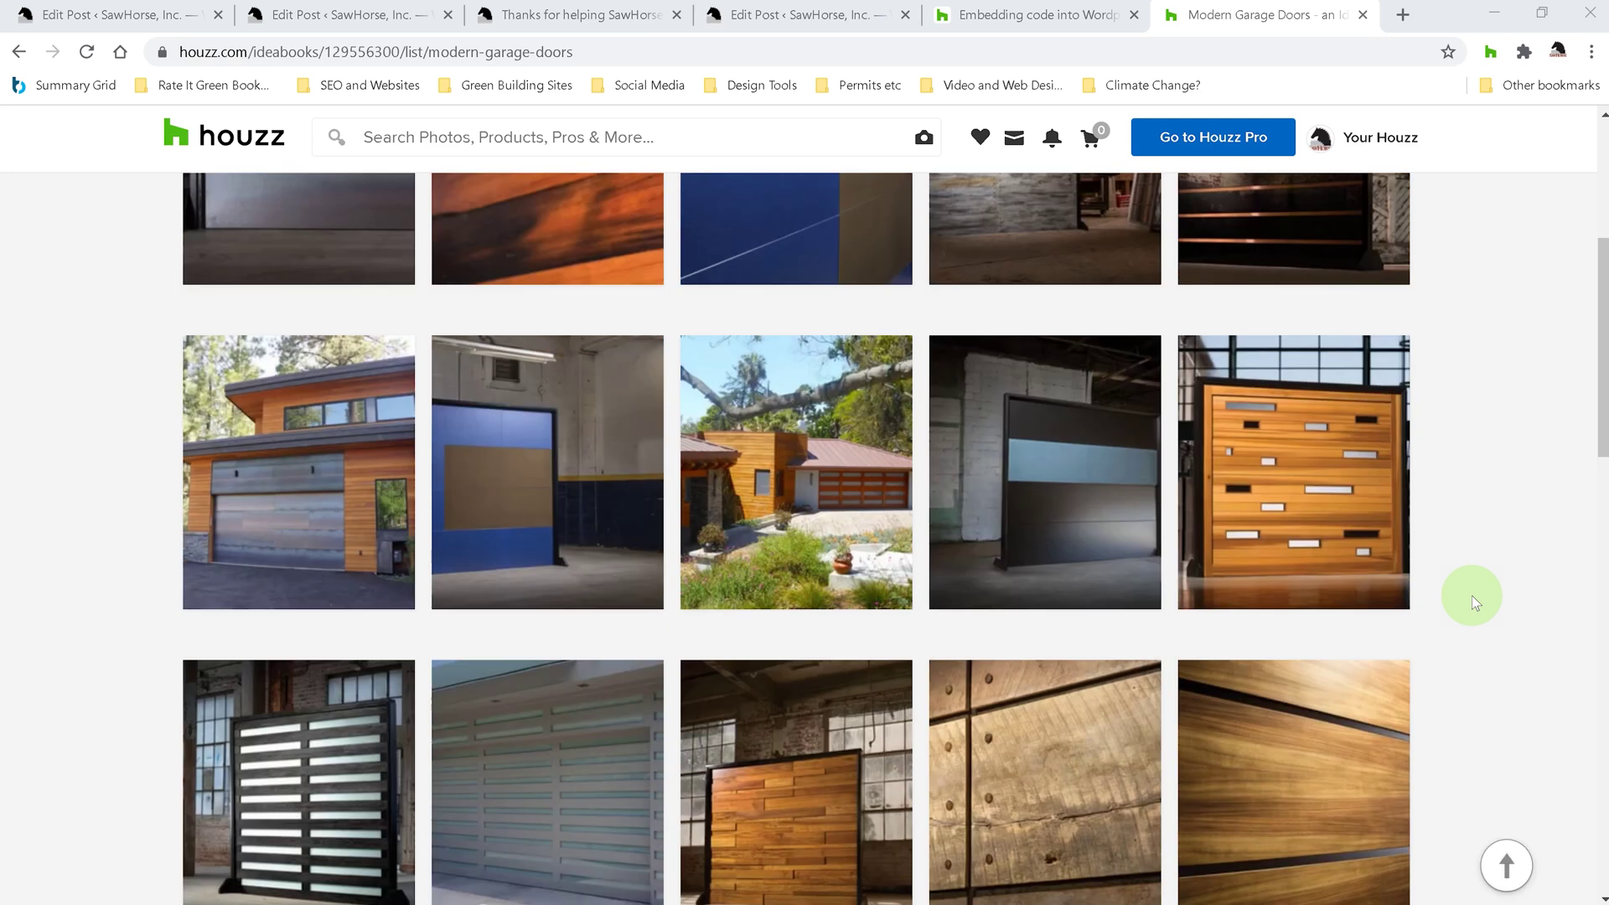
scroll(1472, 594, "up", 8)
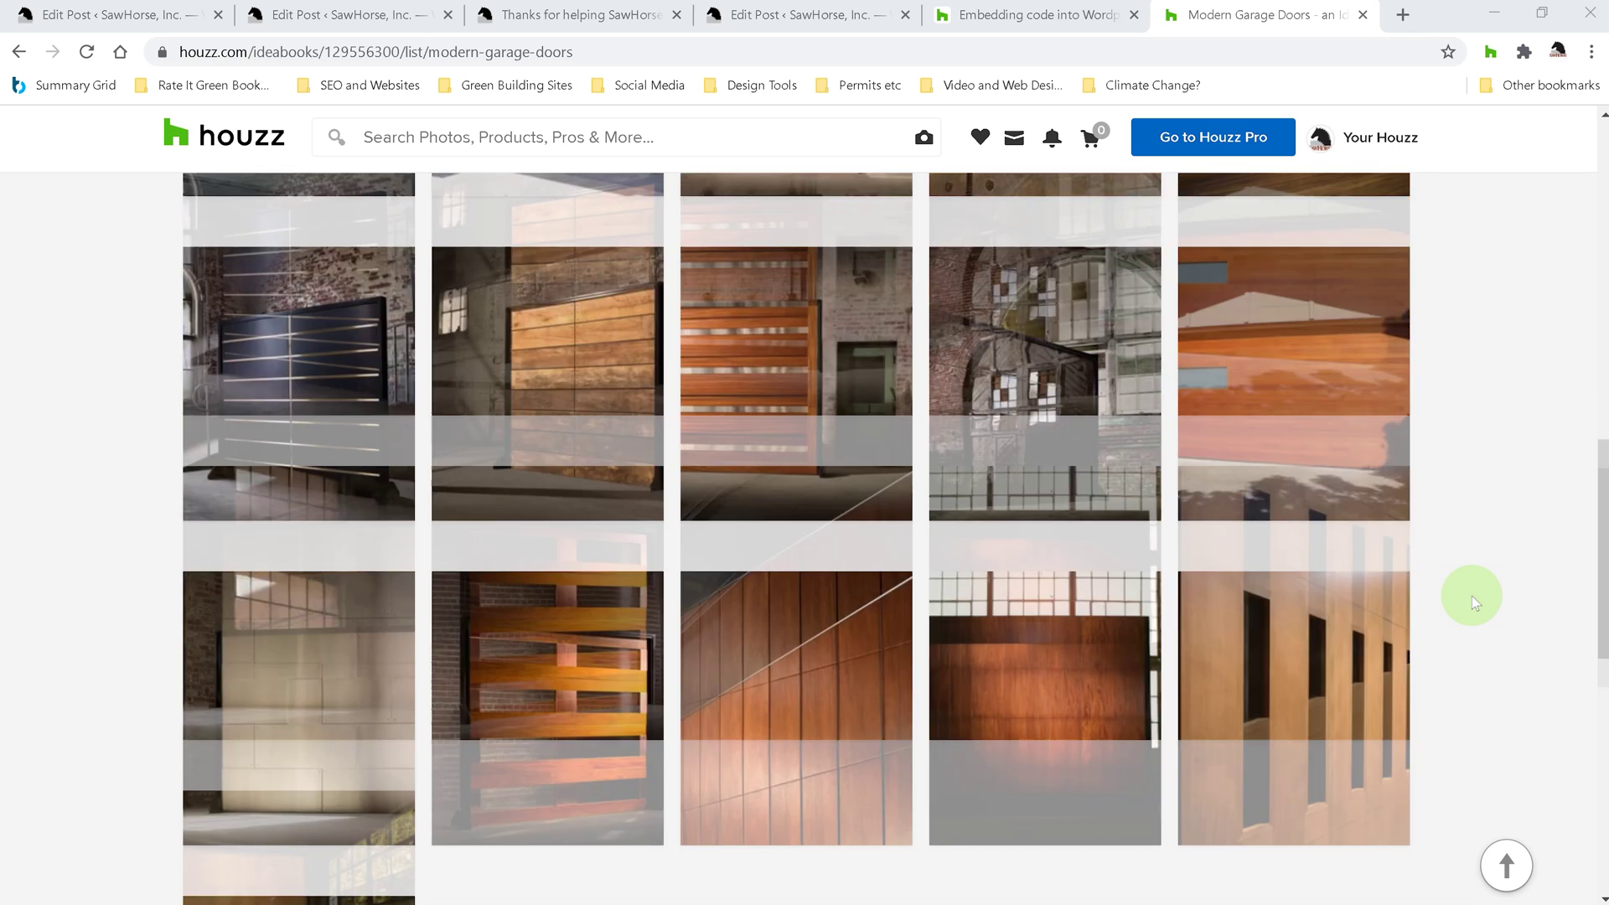
scroll(1473, 595, "up", 5)
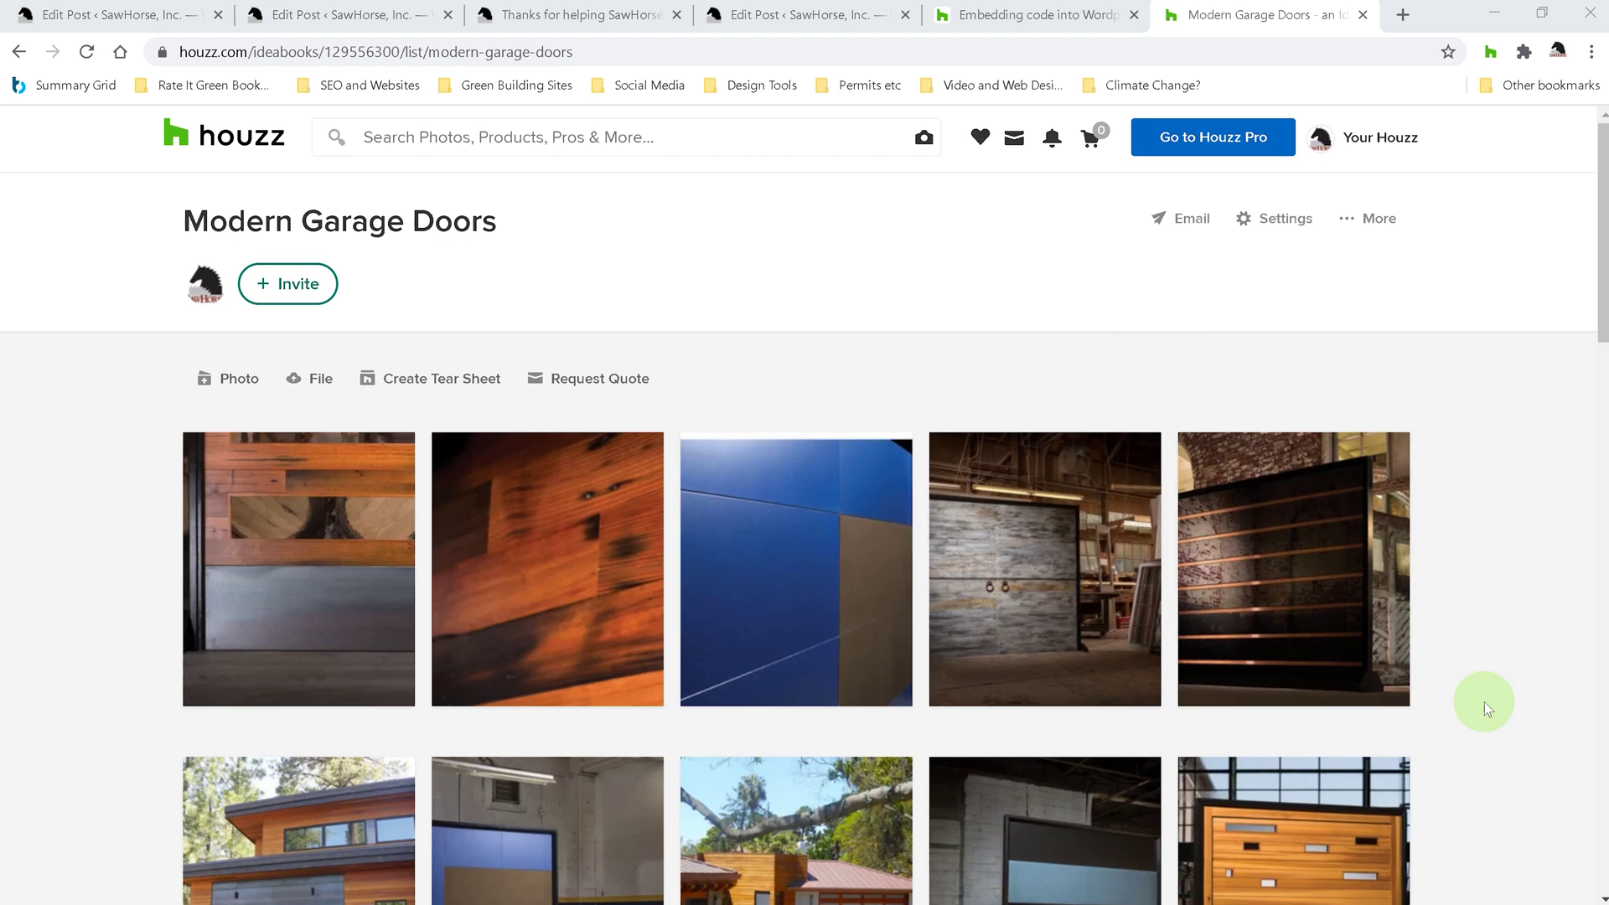
scroll(1476, 703, "down", 2)
scroll(1477, 692, "up", 2)
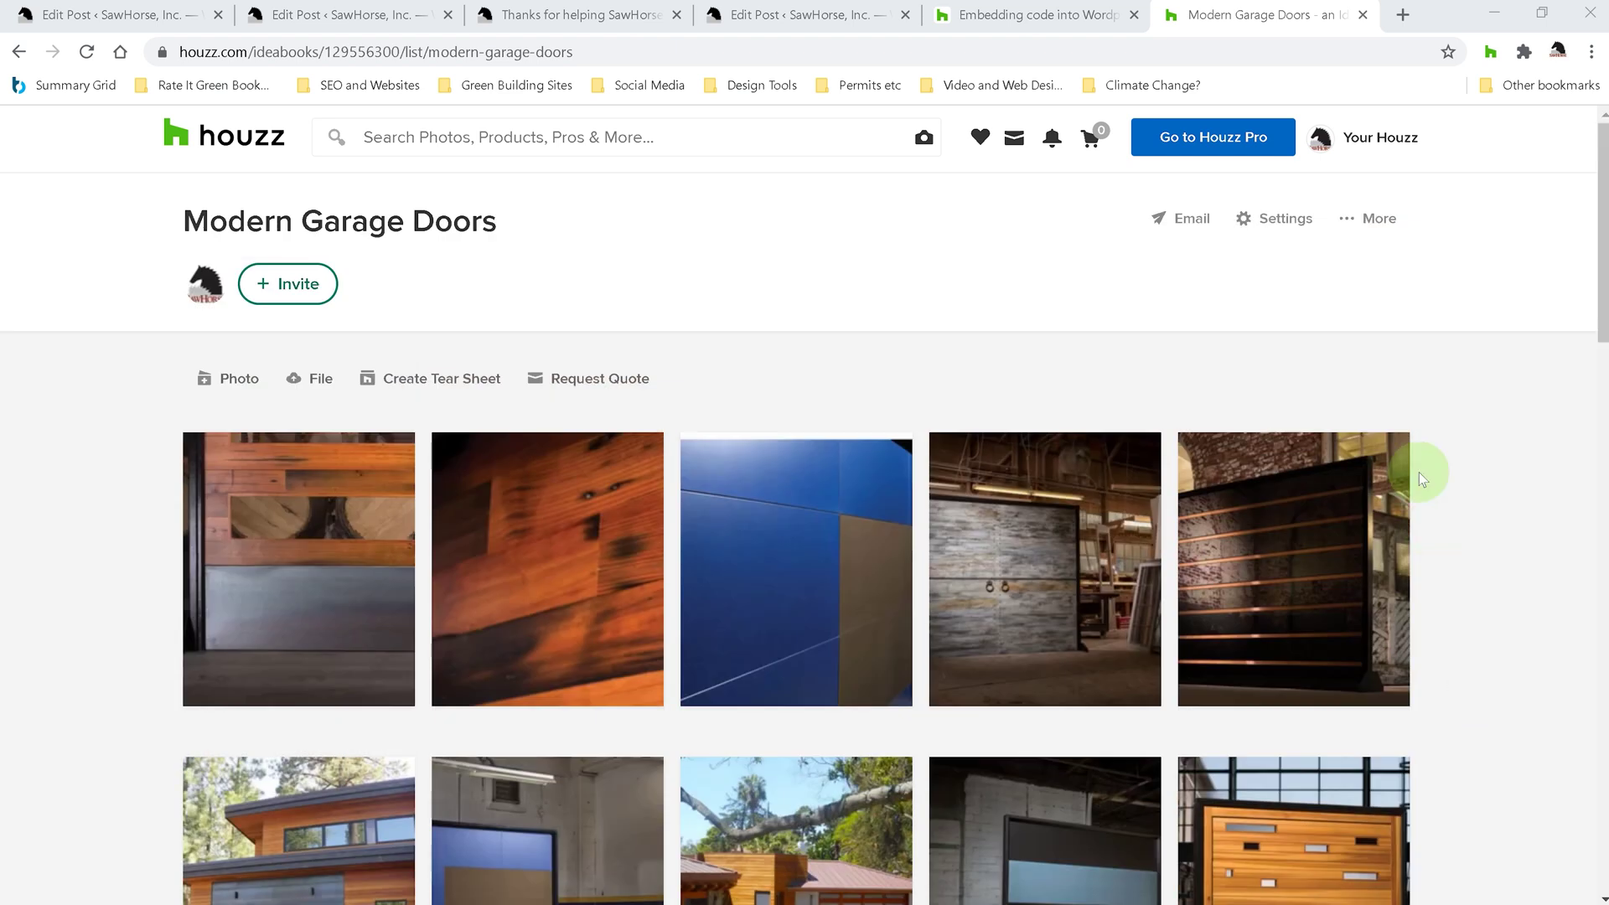
left_click(1373, 219)
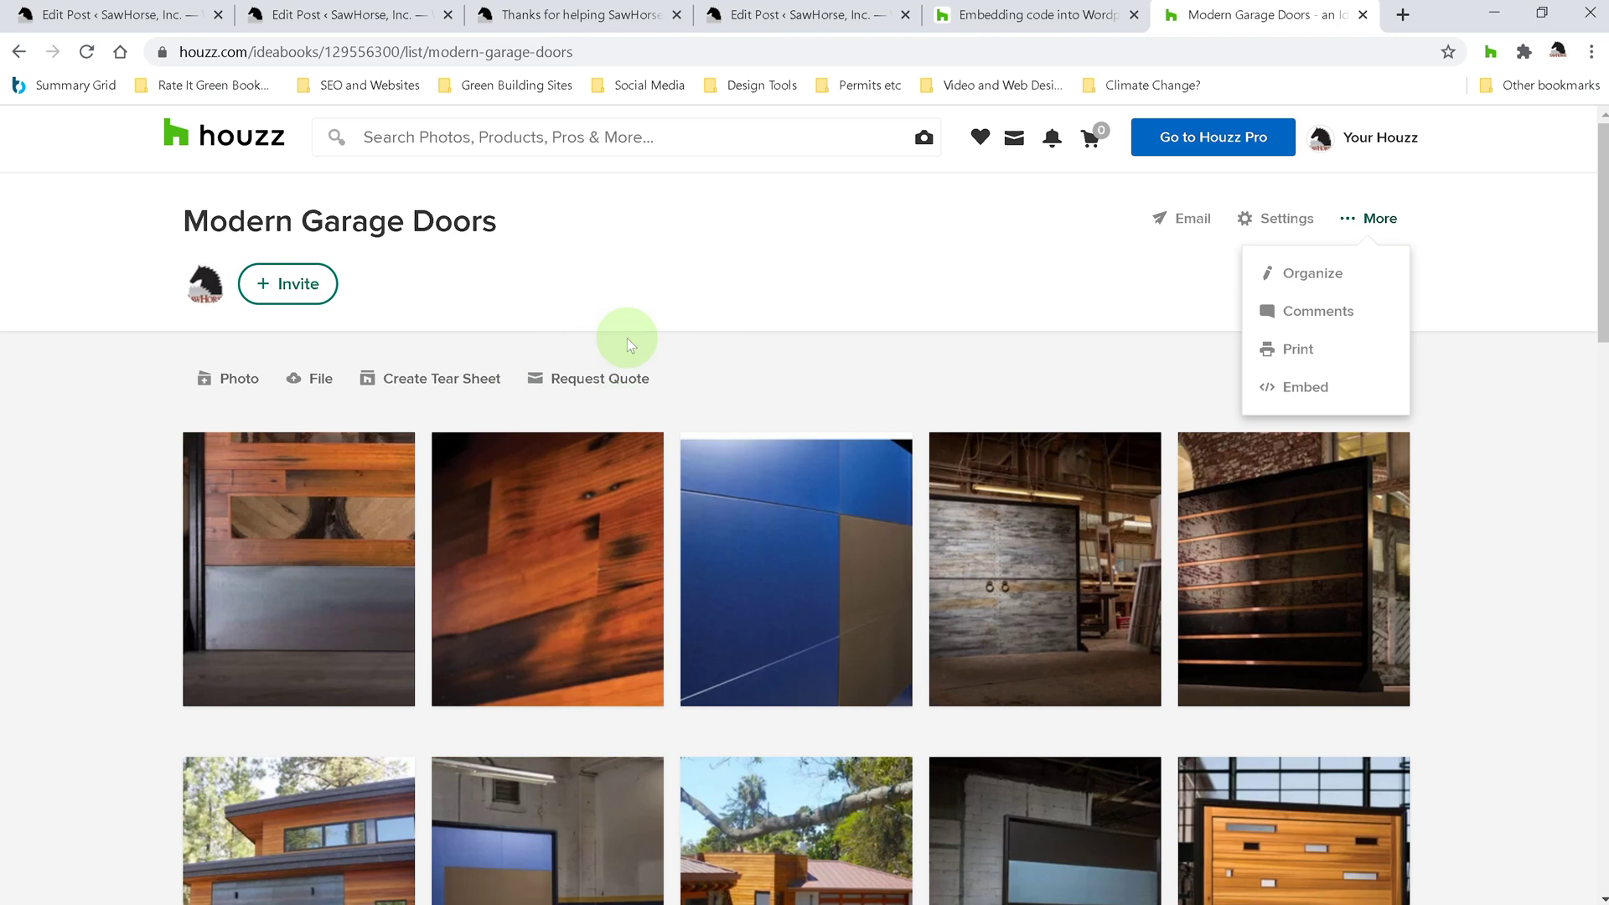
left_click(1293, 389)
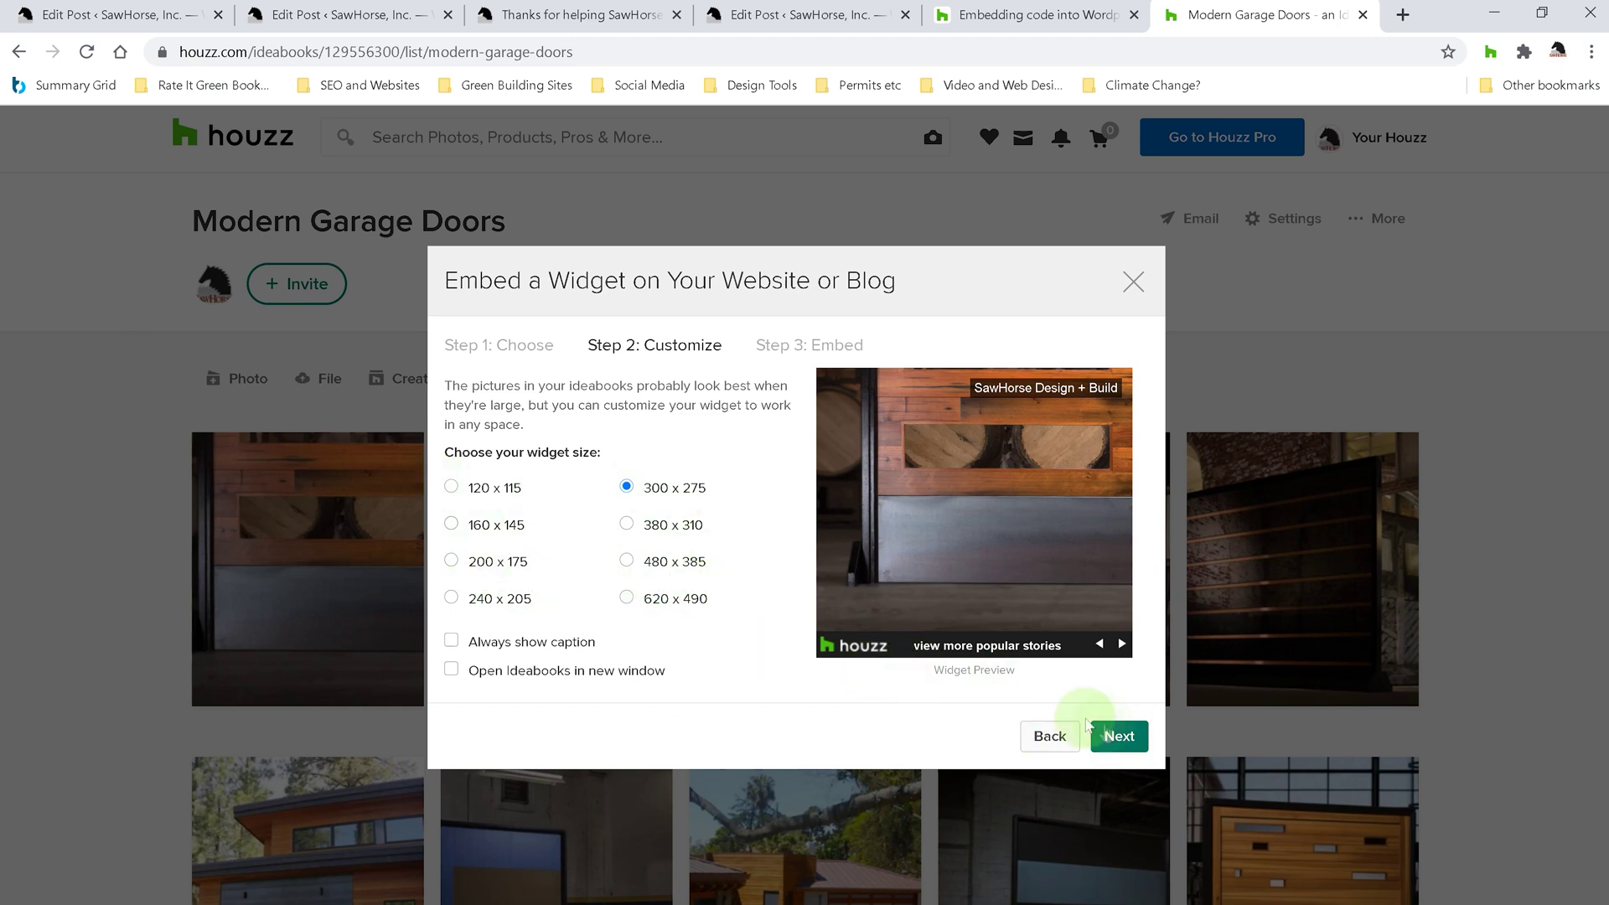
left_click(1122, 739)
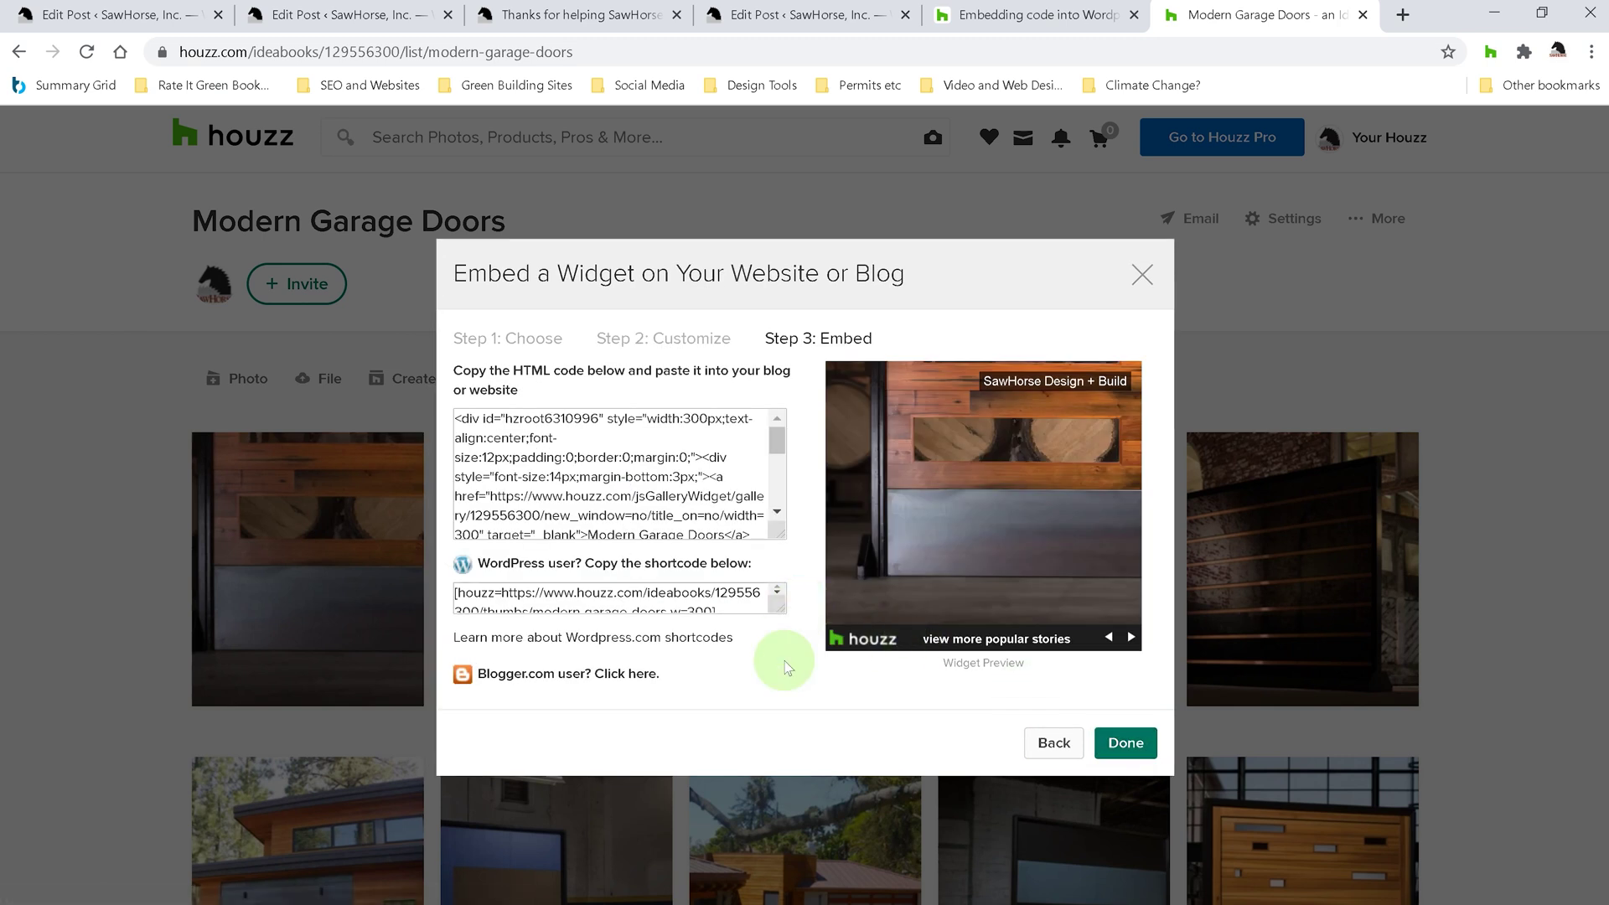
left_click_drag(721, 608, 443, 597)
key("ctrl+c")
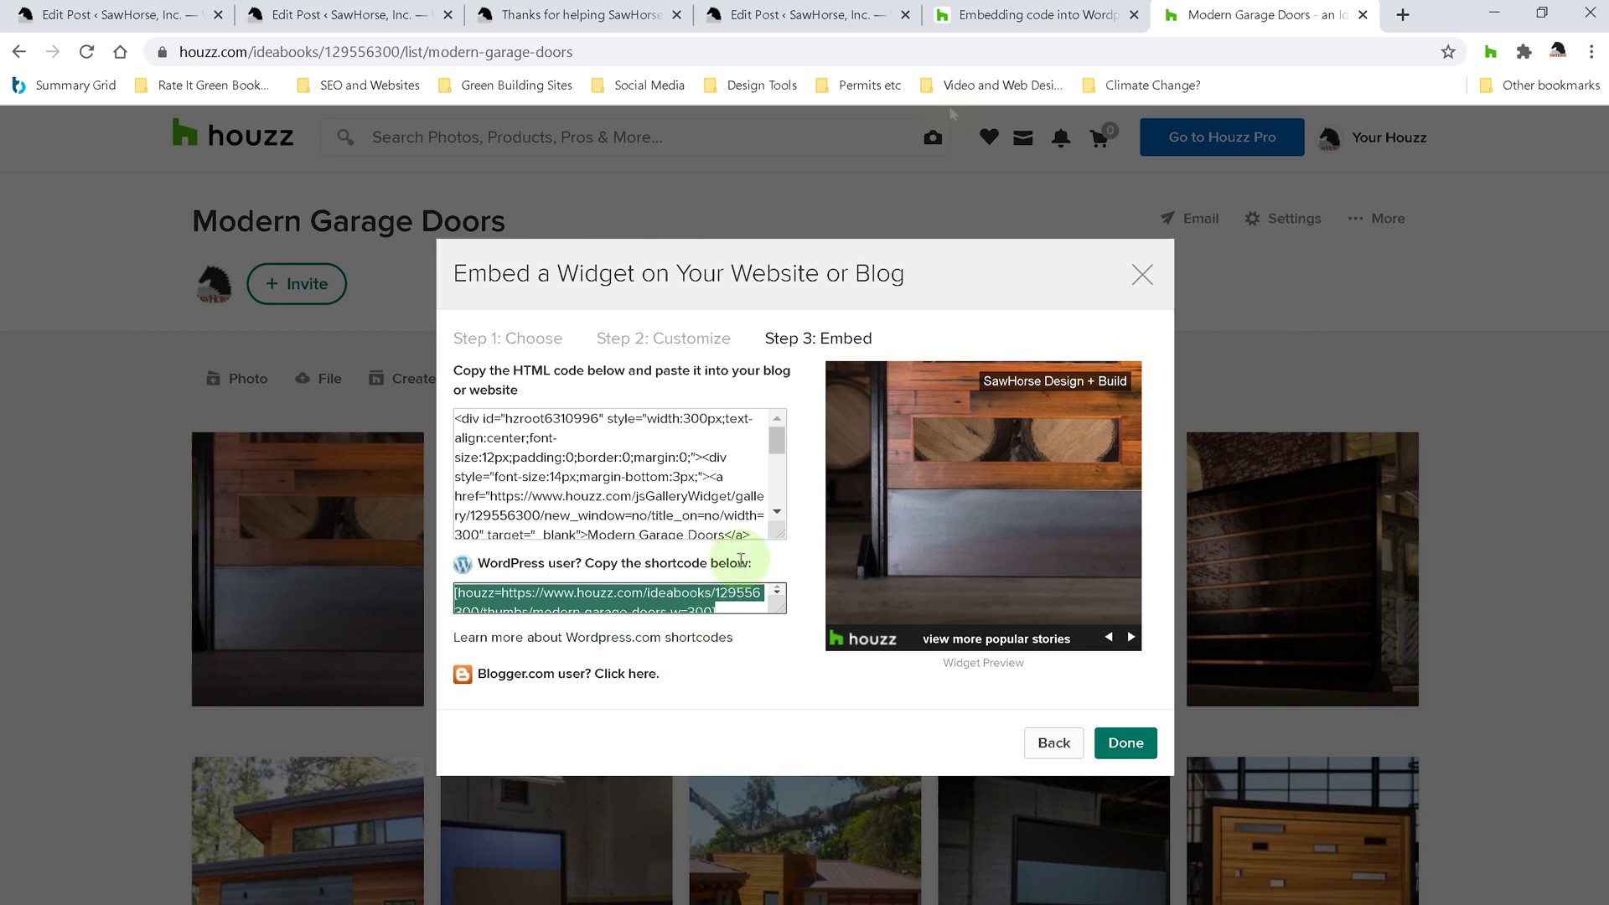
Switch to the WordPress post editor and add a Shortcode block below the title containing the copied Houzz shortcode
left_click(835, 37)
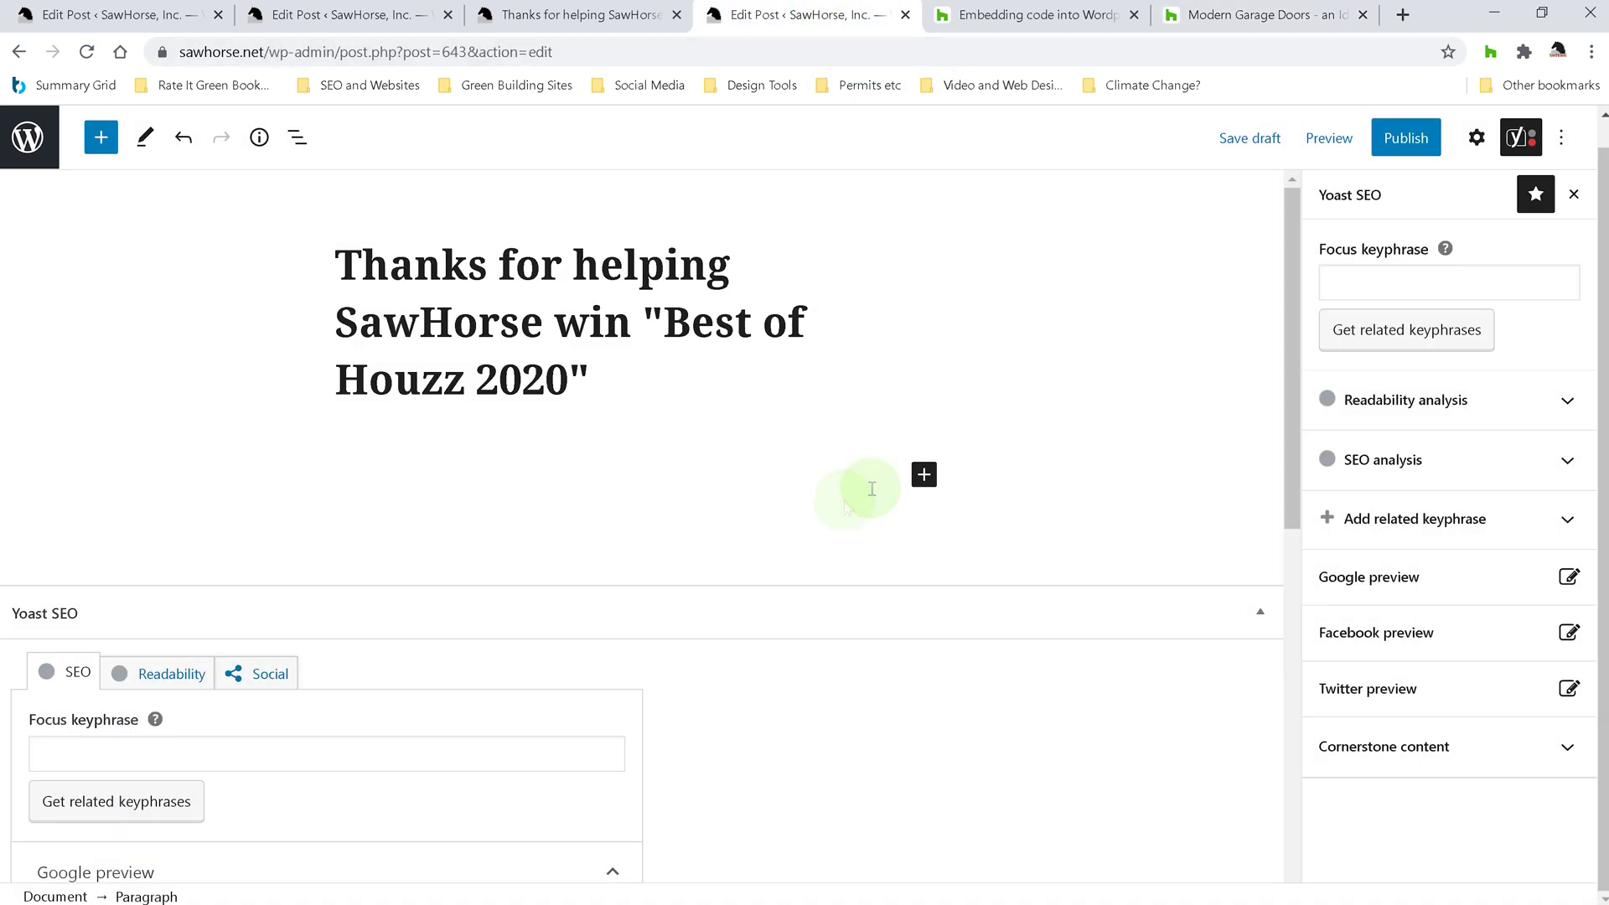
left_click(923, 476)
left_click(1039, 552)
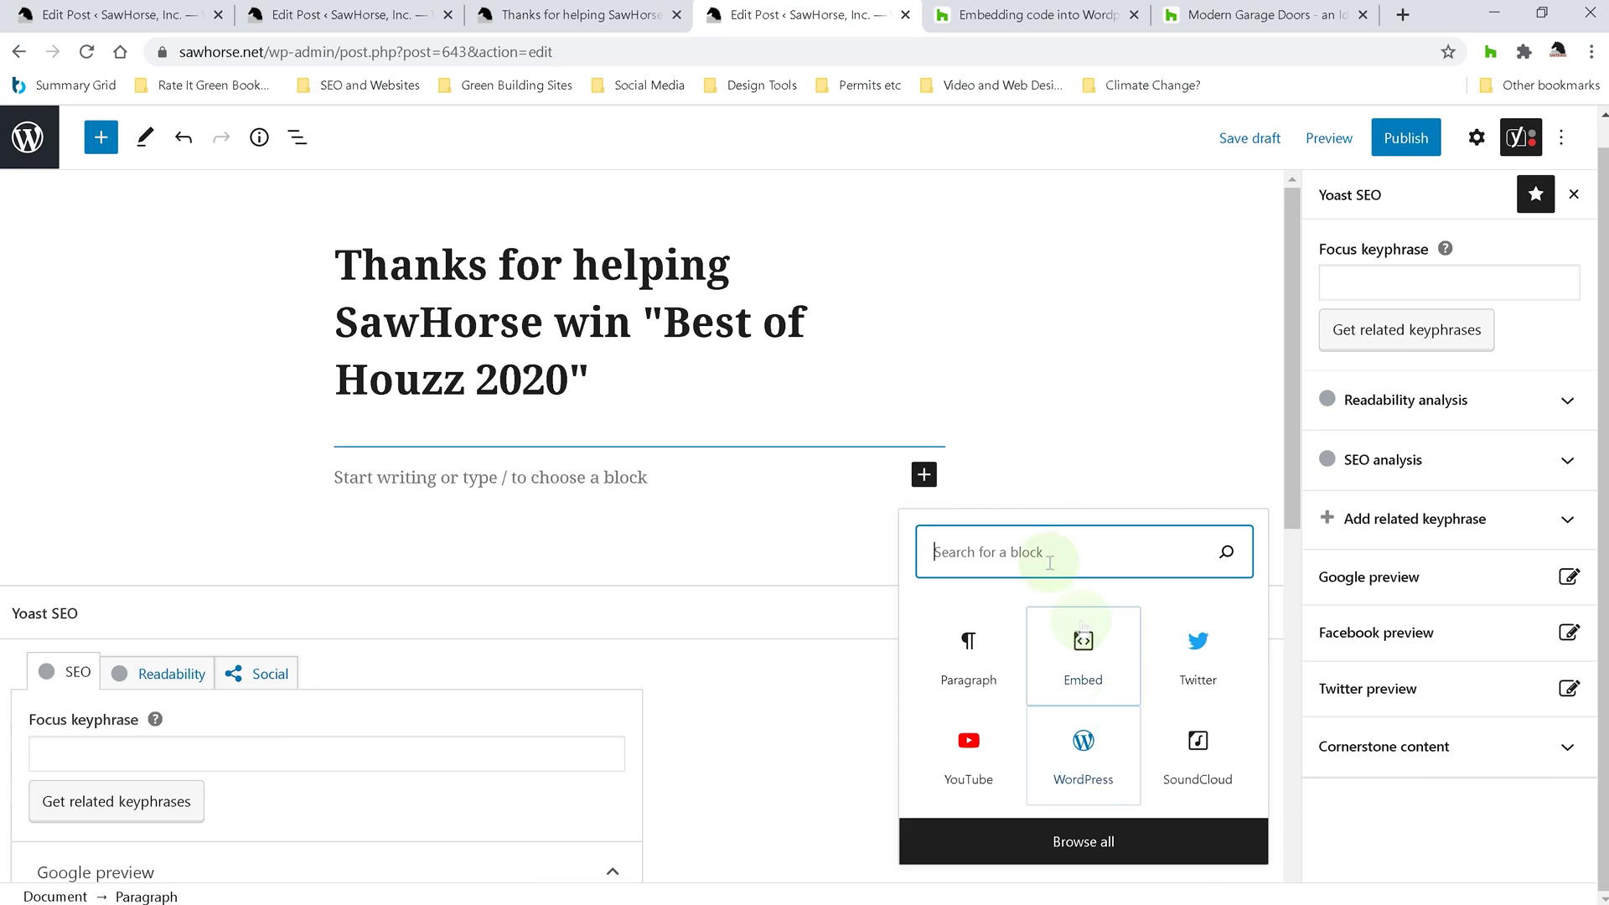
type("shor")
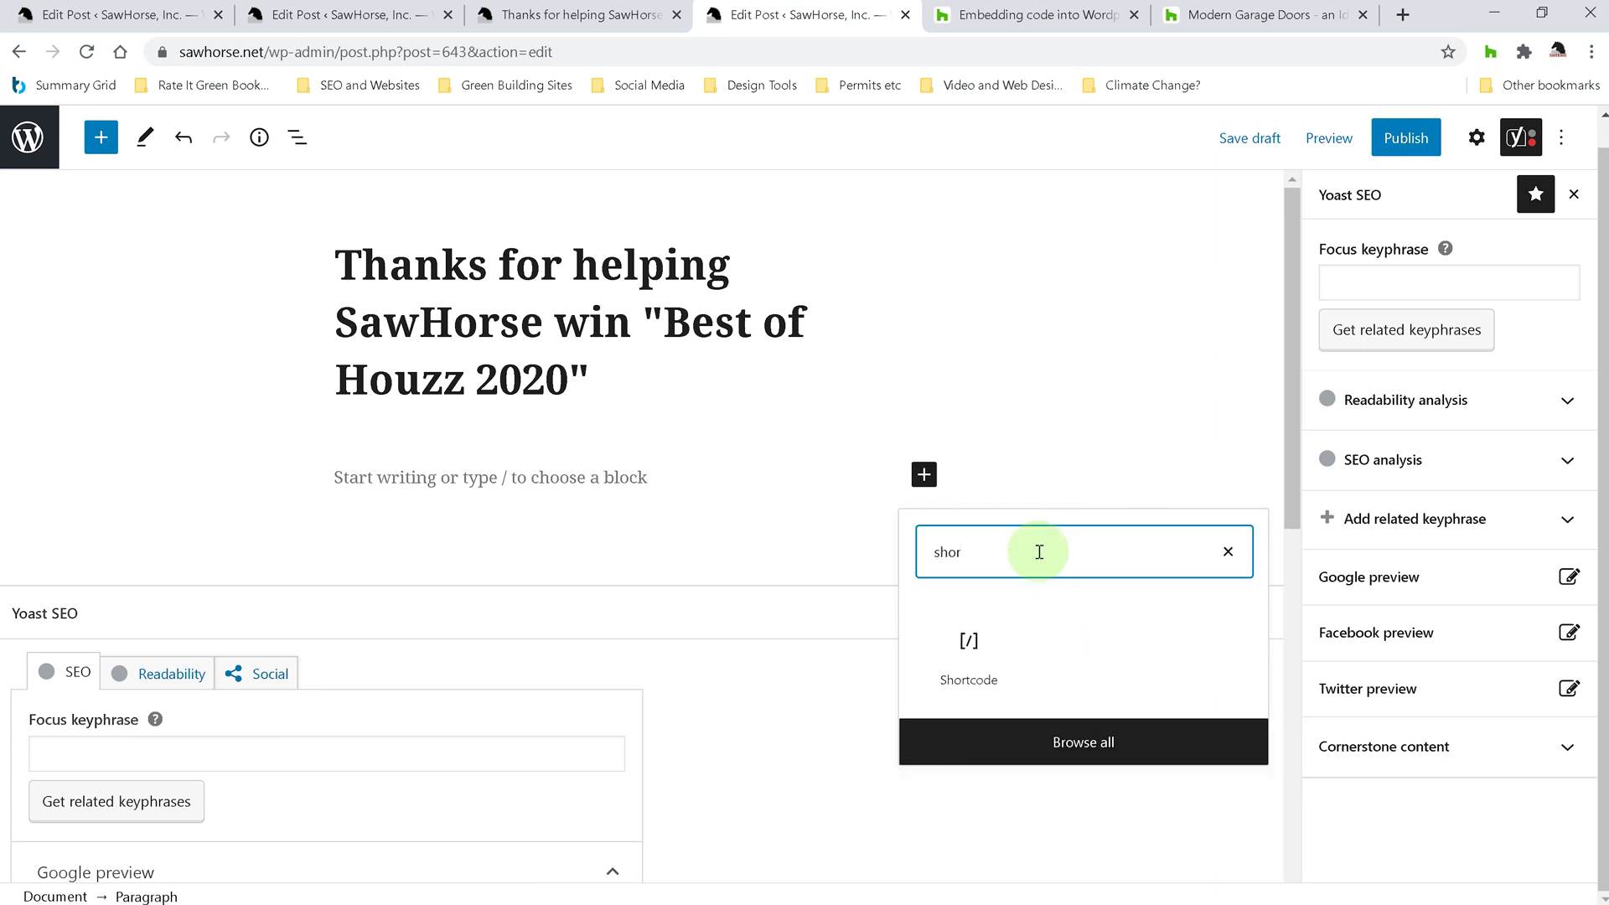
left_click(969, 642)
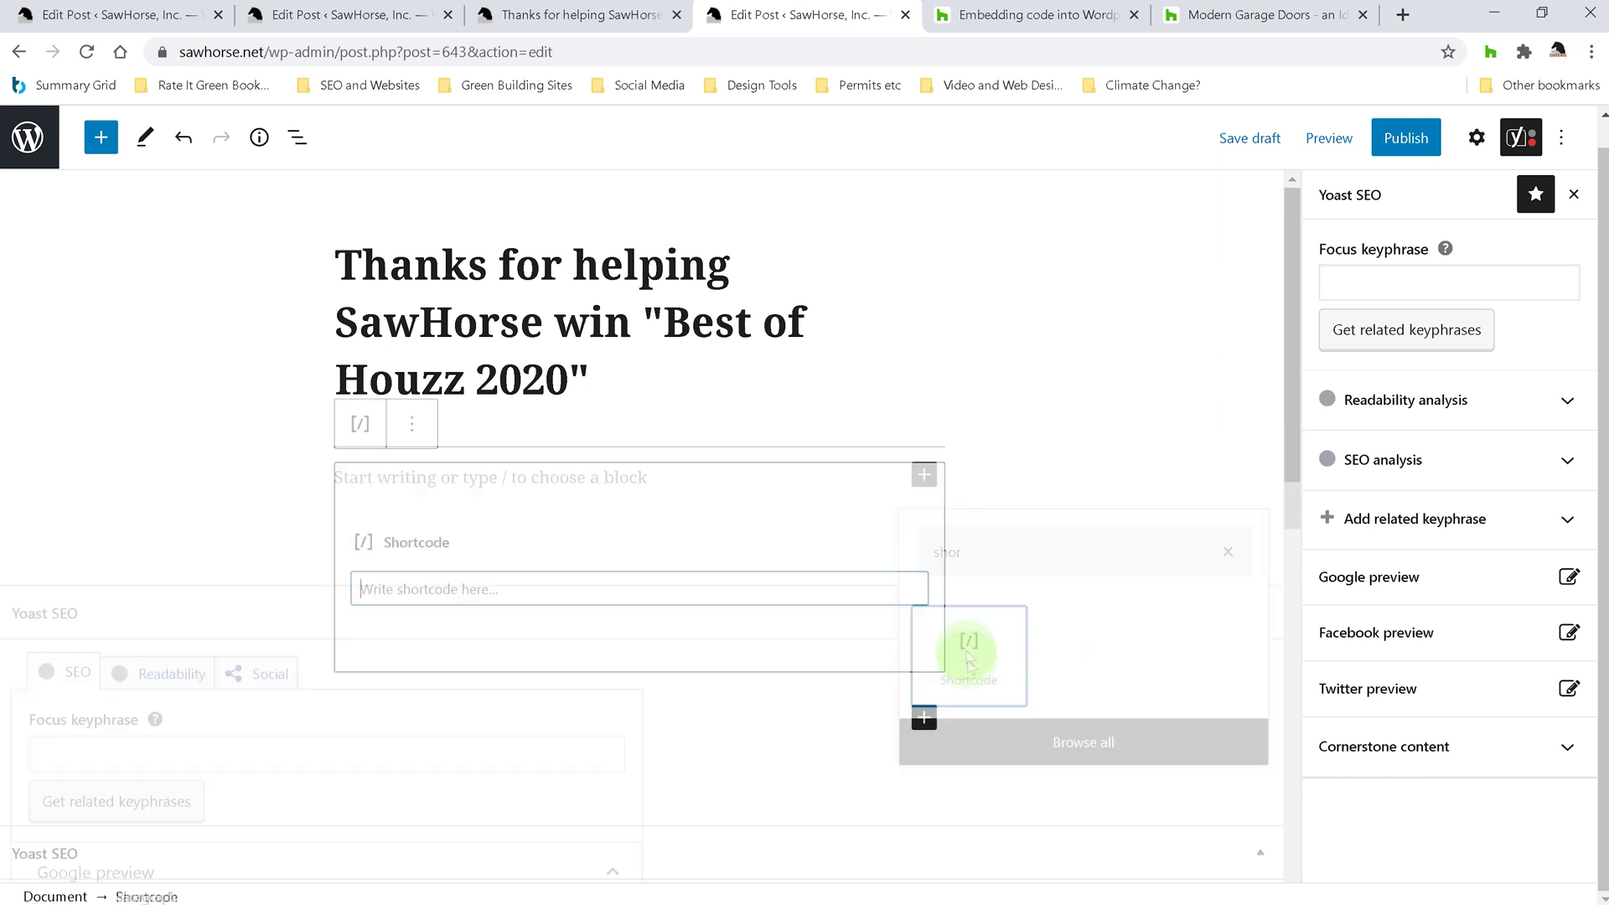
key("ctrl+v")
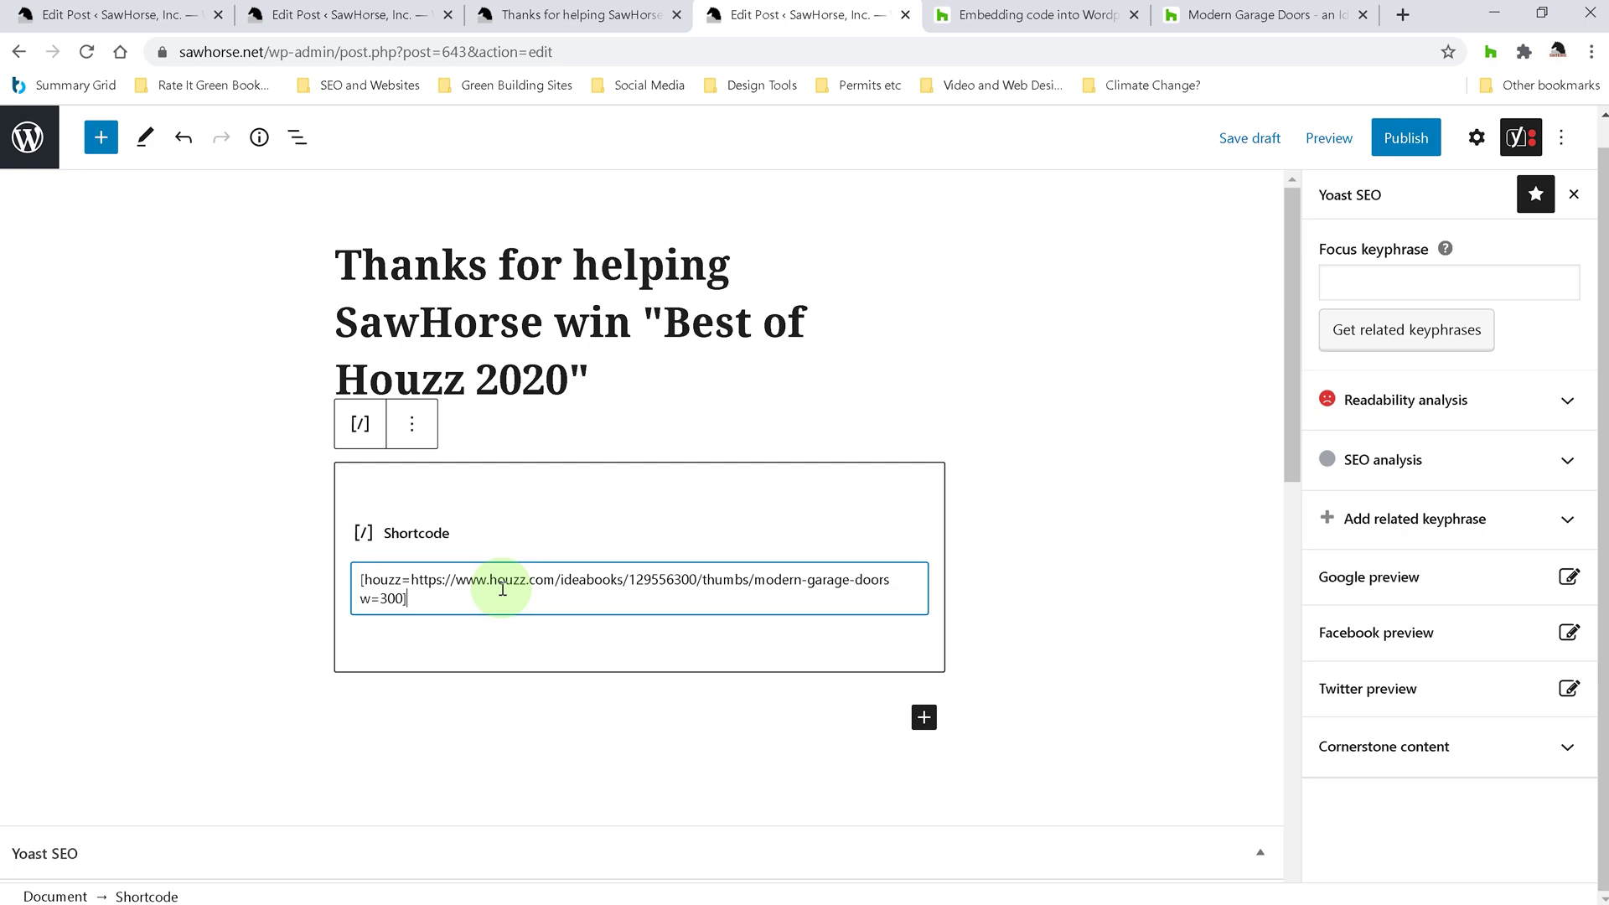
Save the draft with the Houzz shortcode and preview the post in a new tab
left_click(1239, 145)
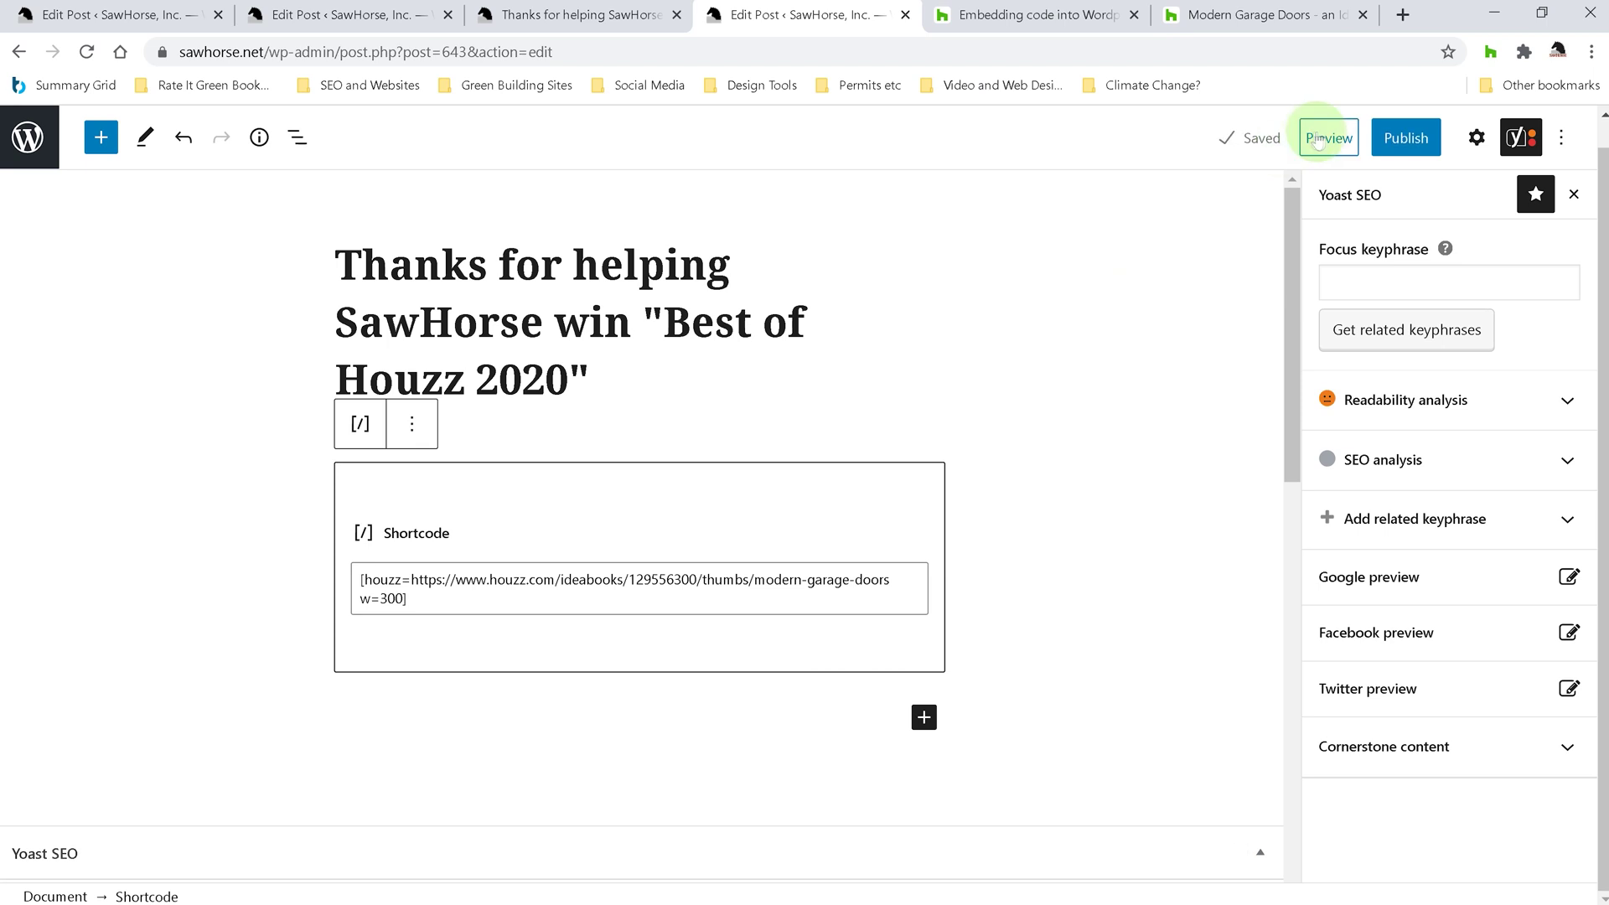
left_click(1329, 136)
left_click(1186, 351)
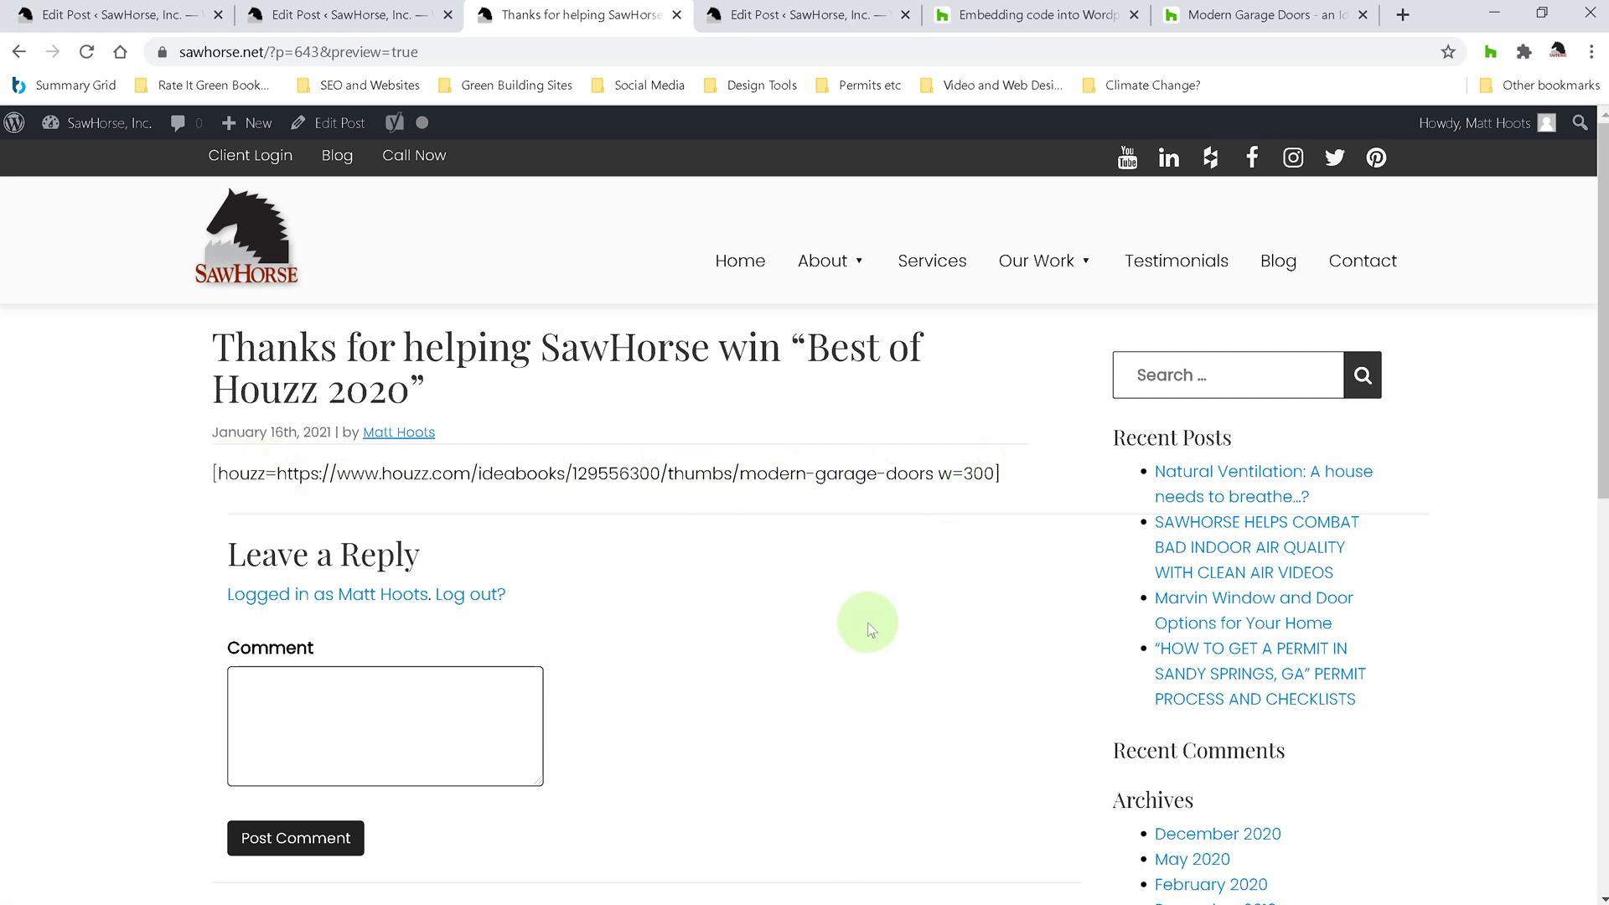
Switch back to Houzz and copy the complete HTML embed code of the ideabook widget
left_click(1196, 17)
left_click(685, 599)
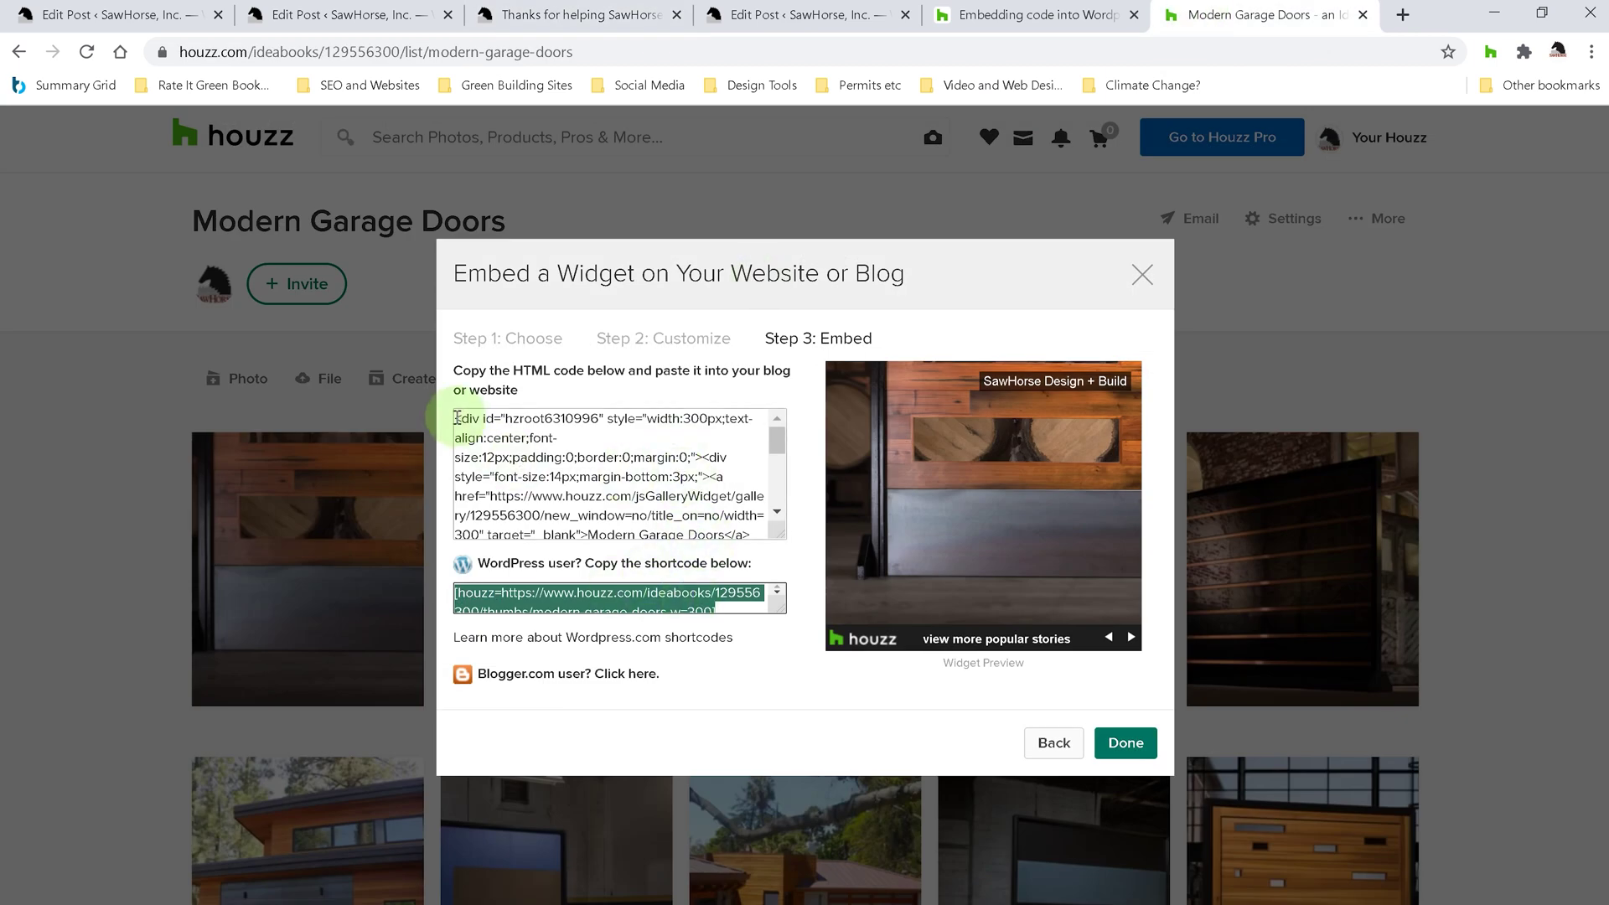
left_click_drag(456, 417, 651, 530)
key("ctrl+c")
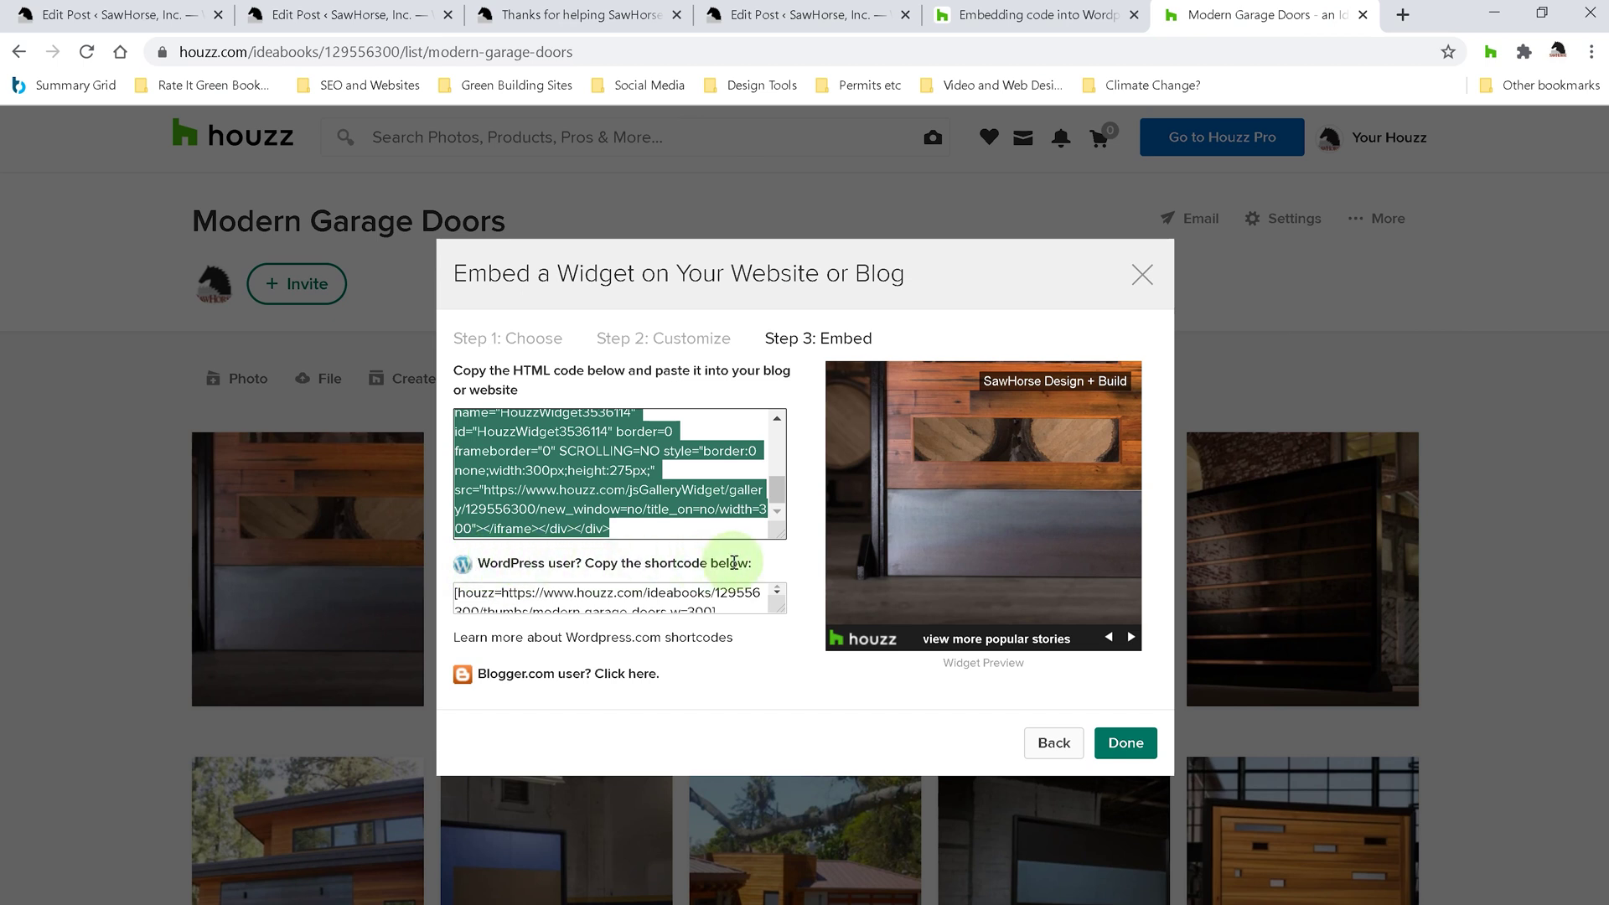
Return to the WordPress post and add a Custom HTML block below the Shortcode block containing the copied embed code
left_click(835, 20)
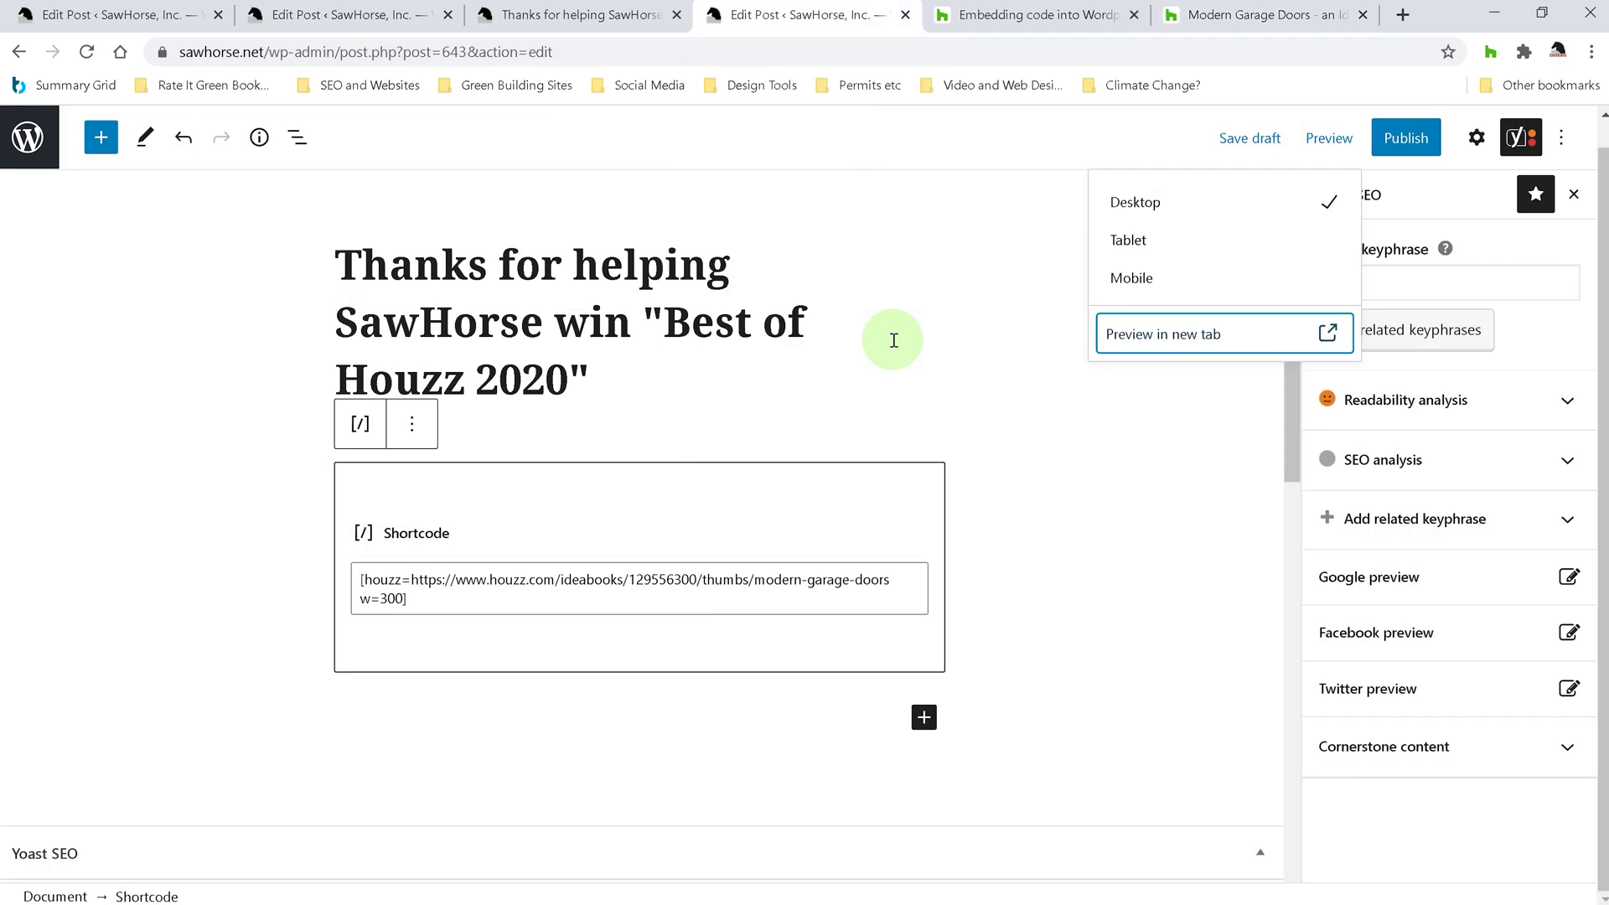
left_click(924, 718)
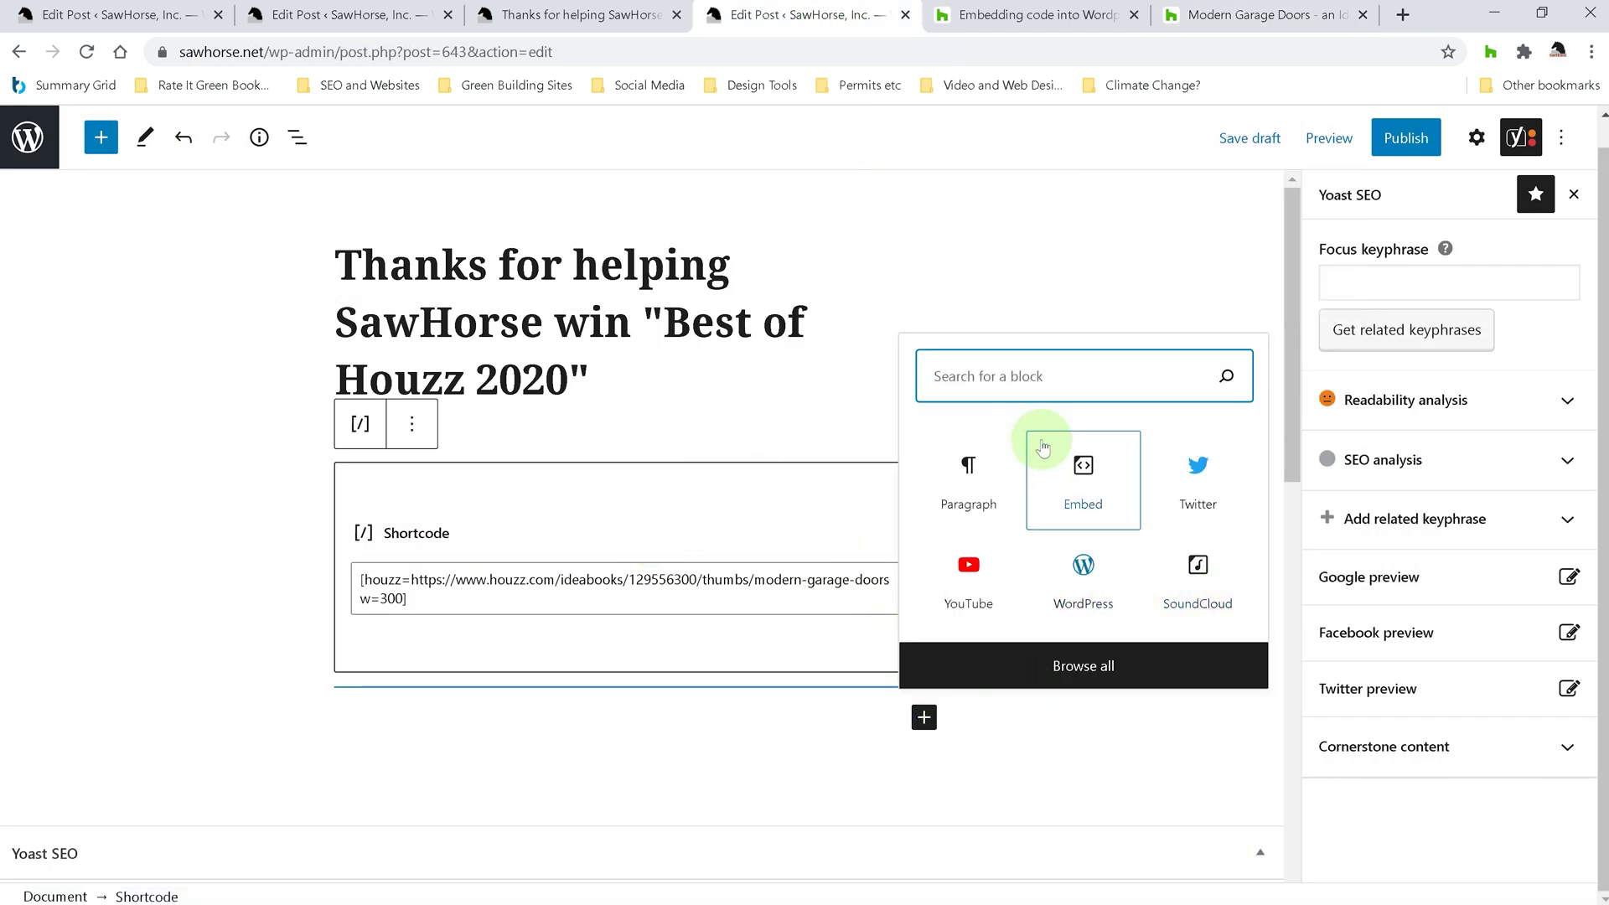
type("html")
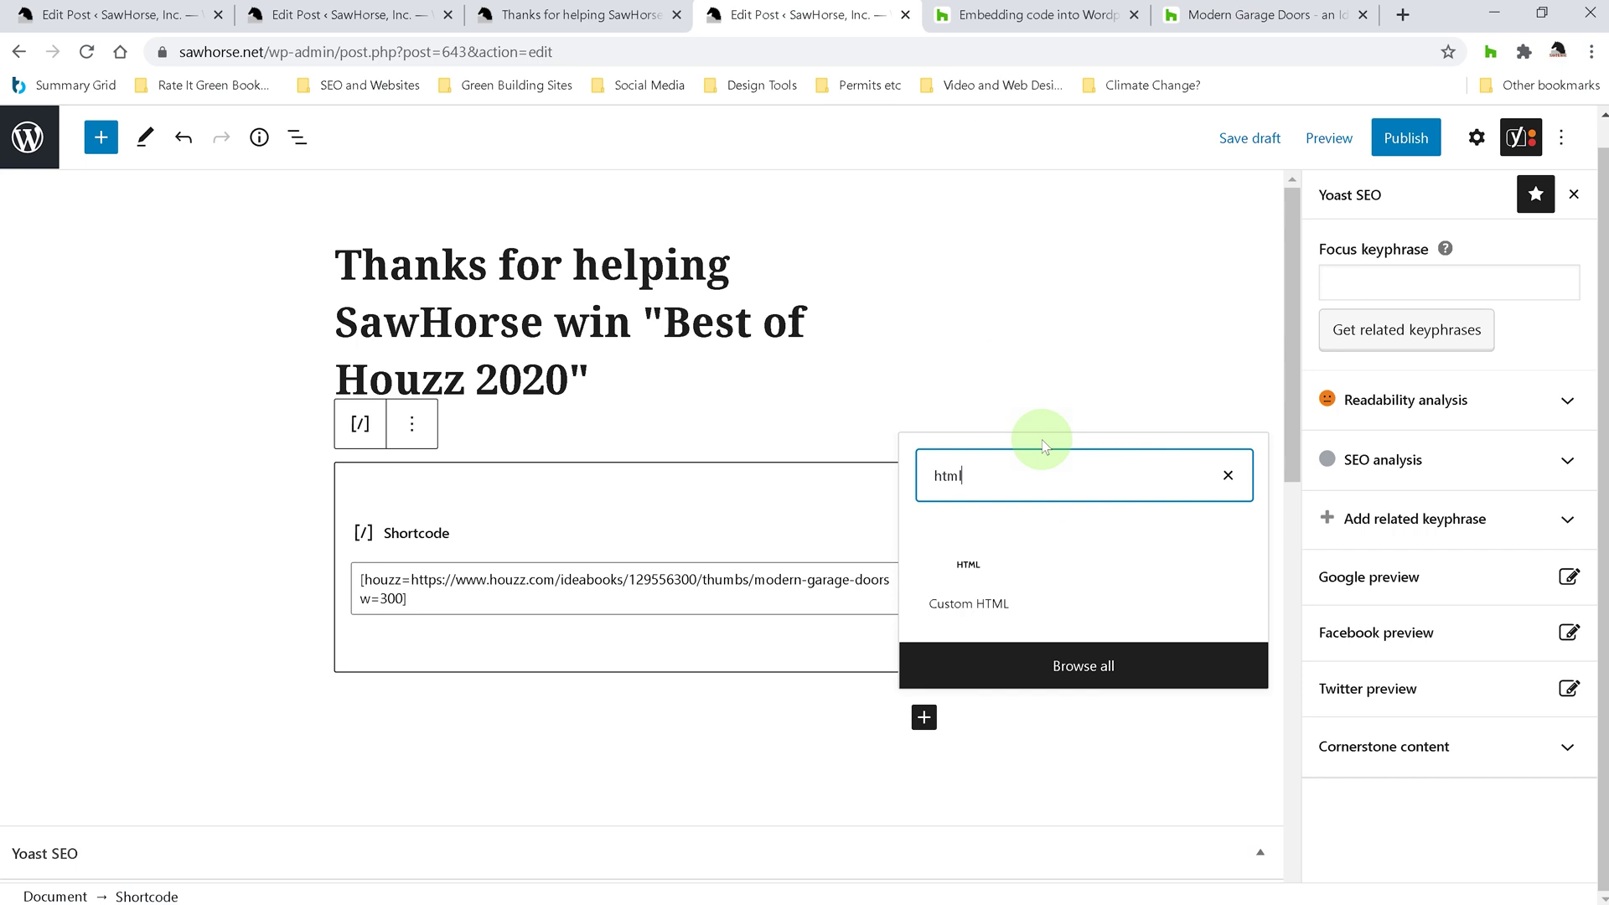
left_click(969, 578)
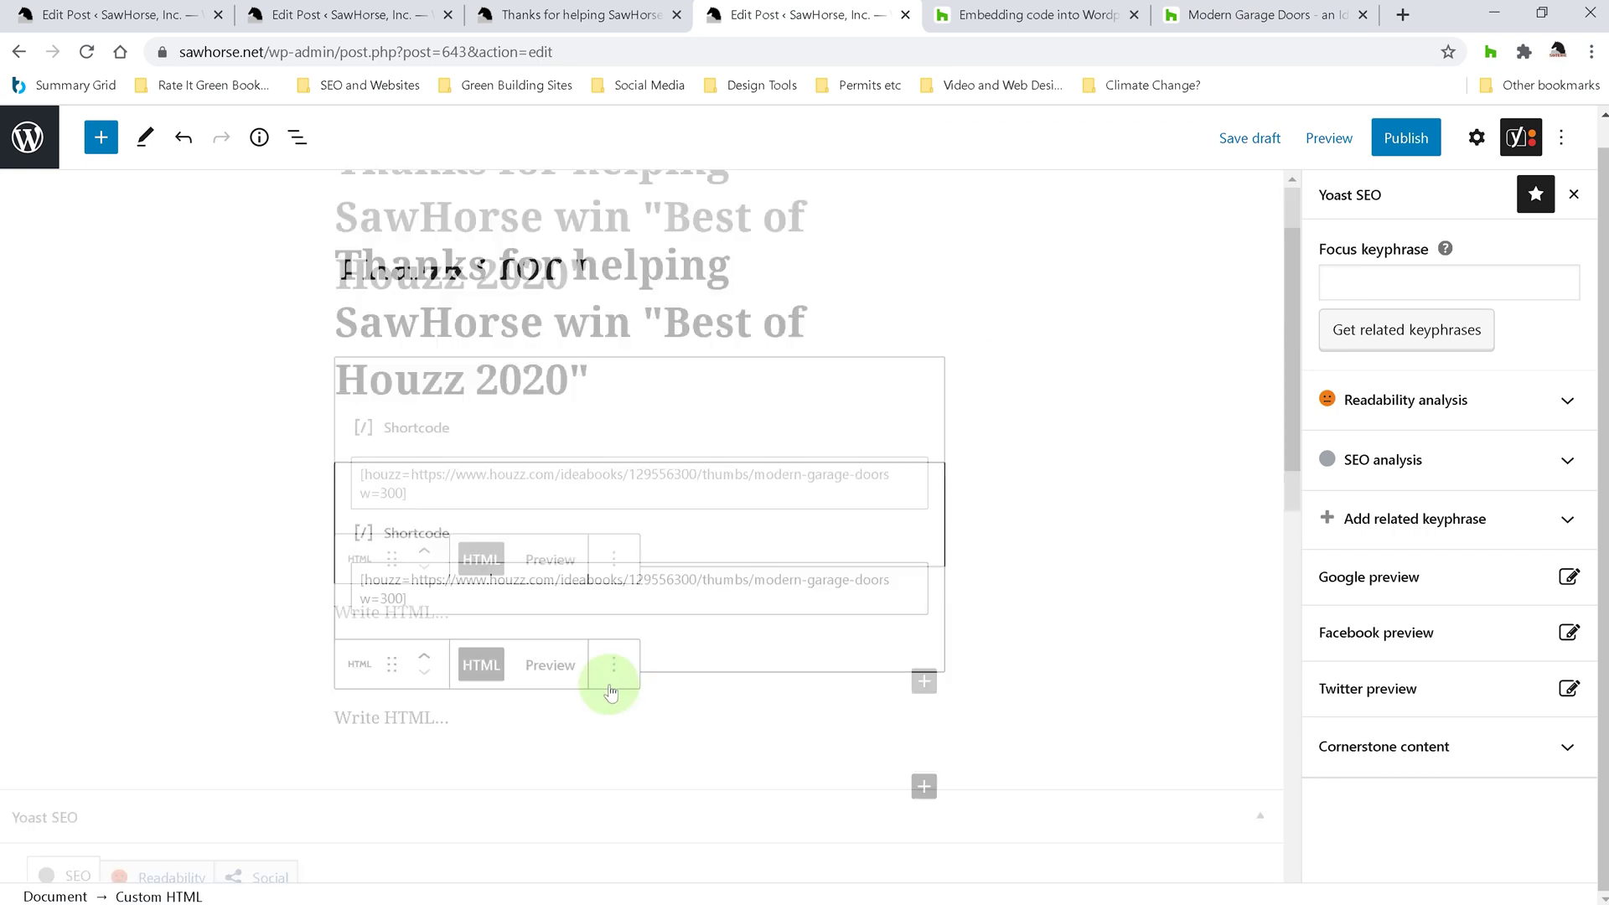
key("ctrl+v")
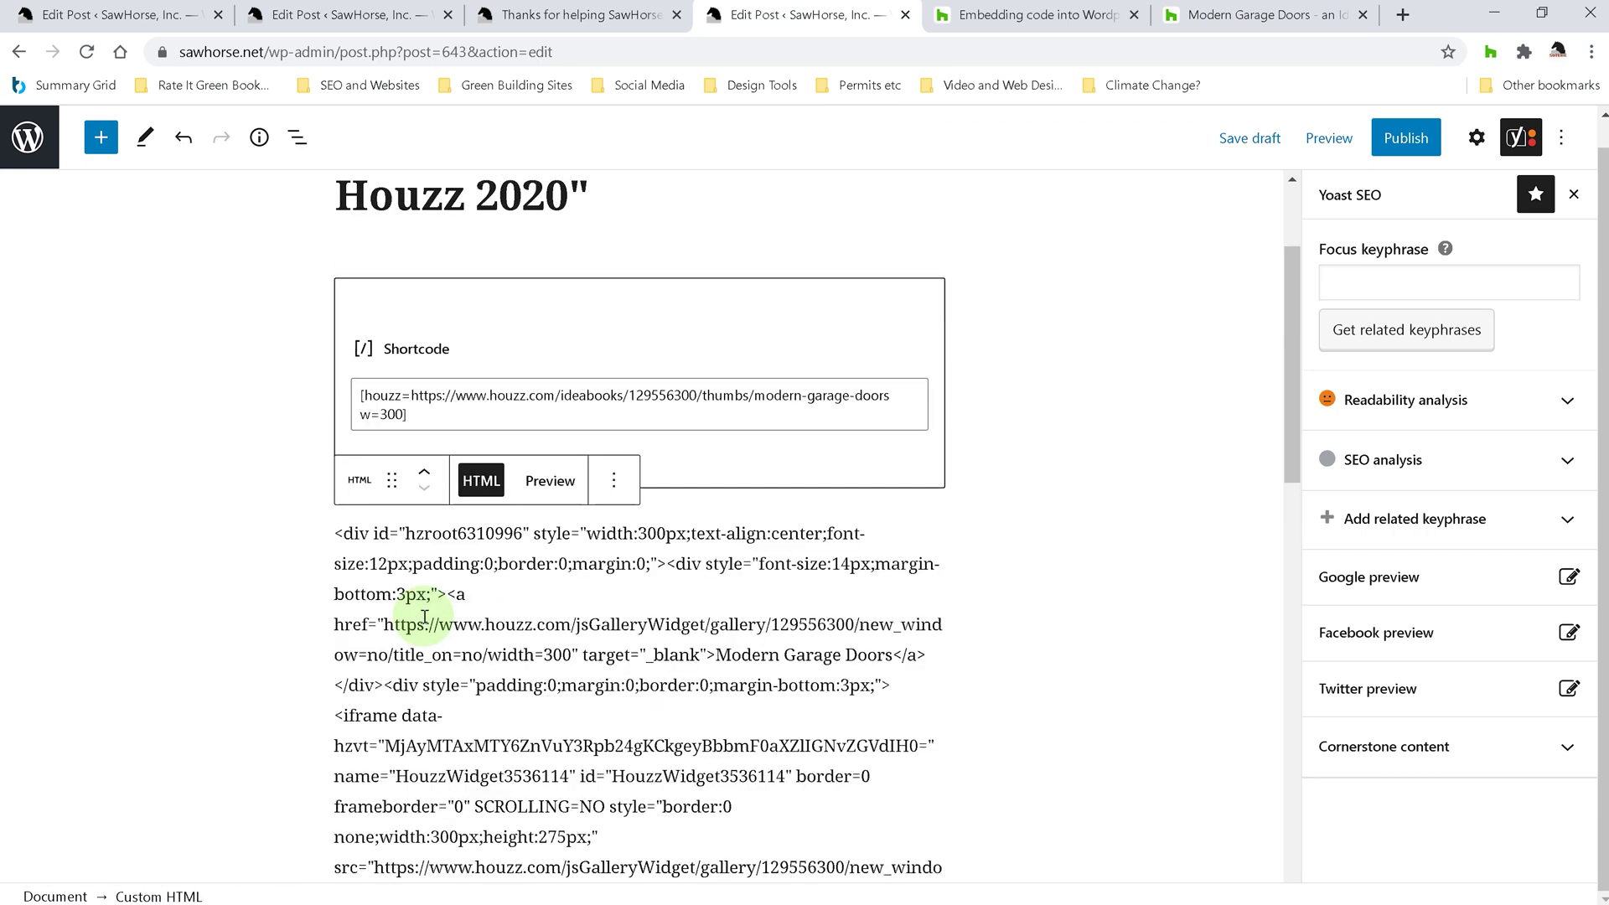
Save the draft with the Custom HTML block and open its preview in a new tab
left_click(1248, 139)
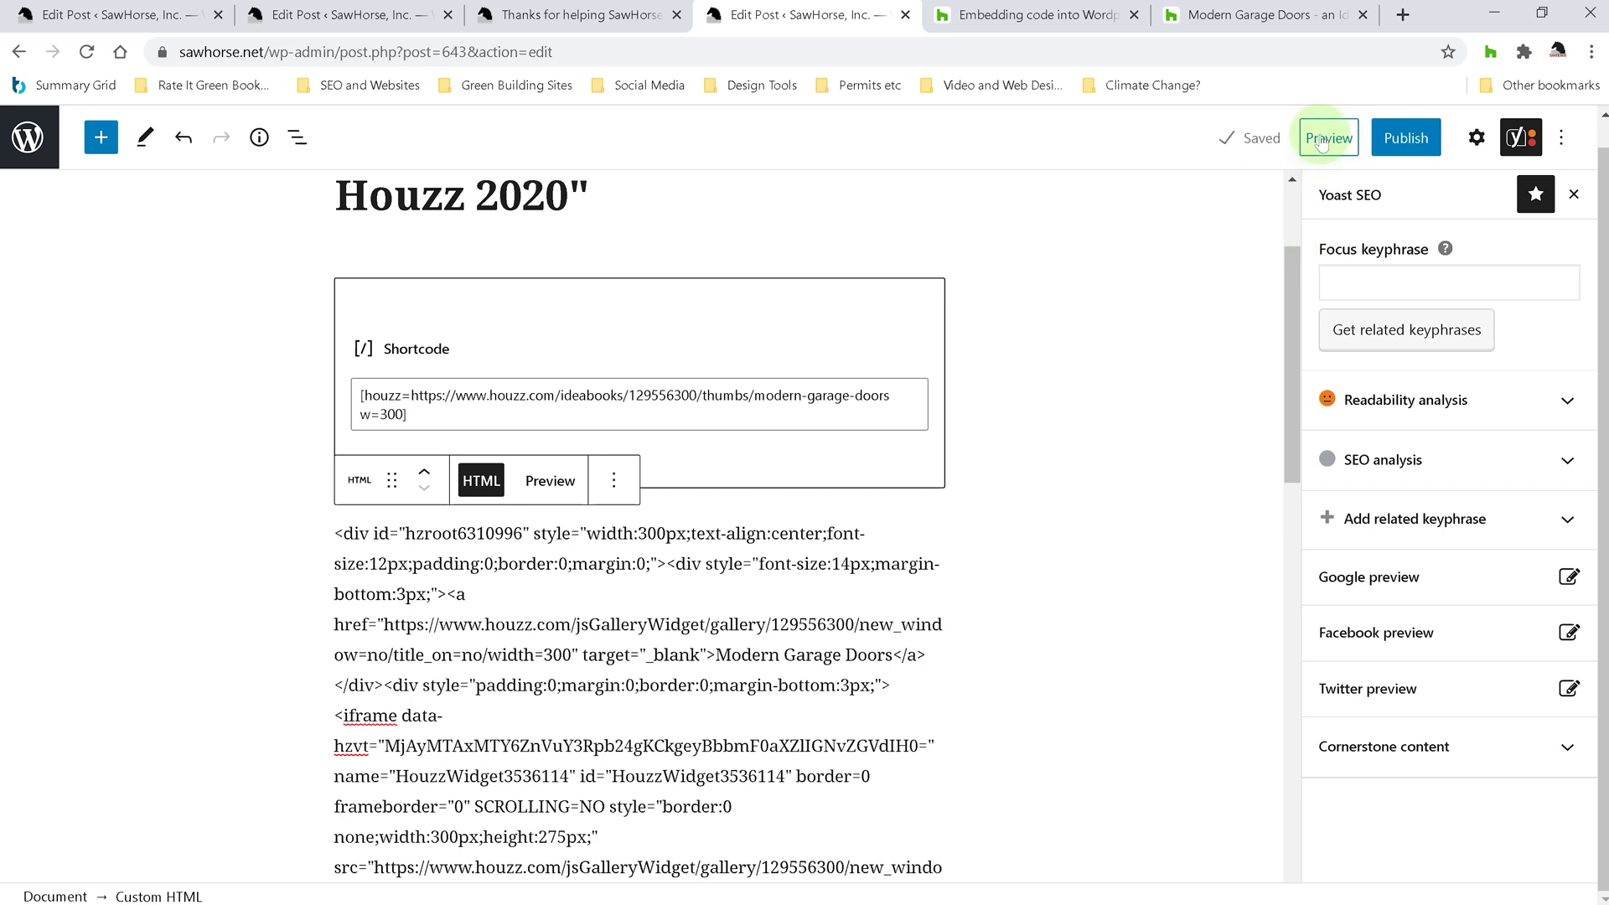
left_click(1328, 139)
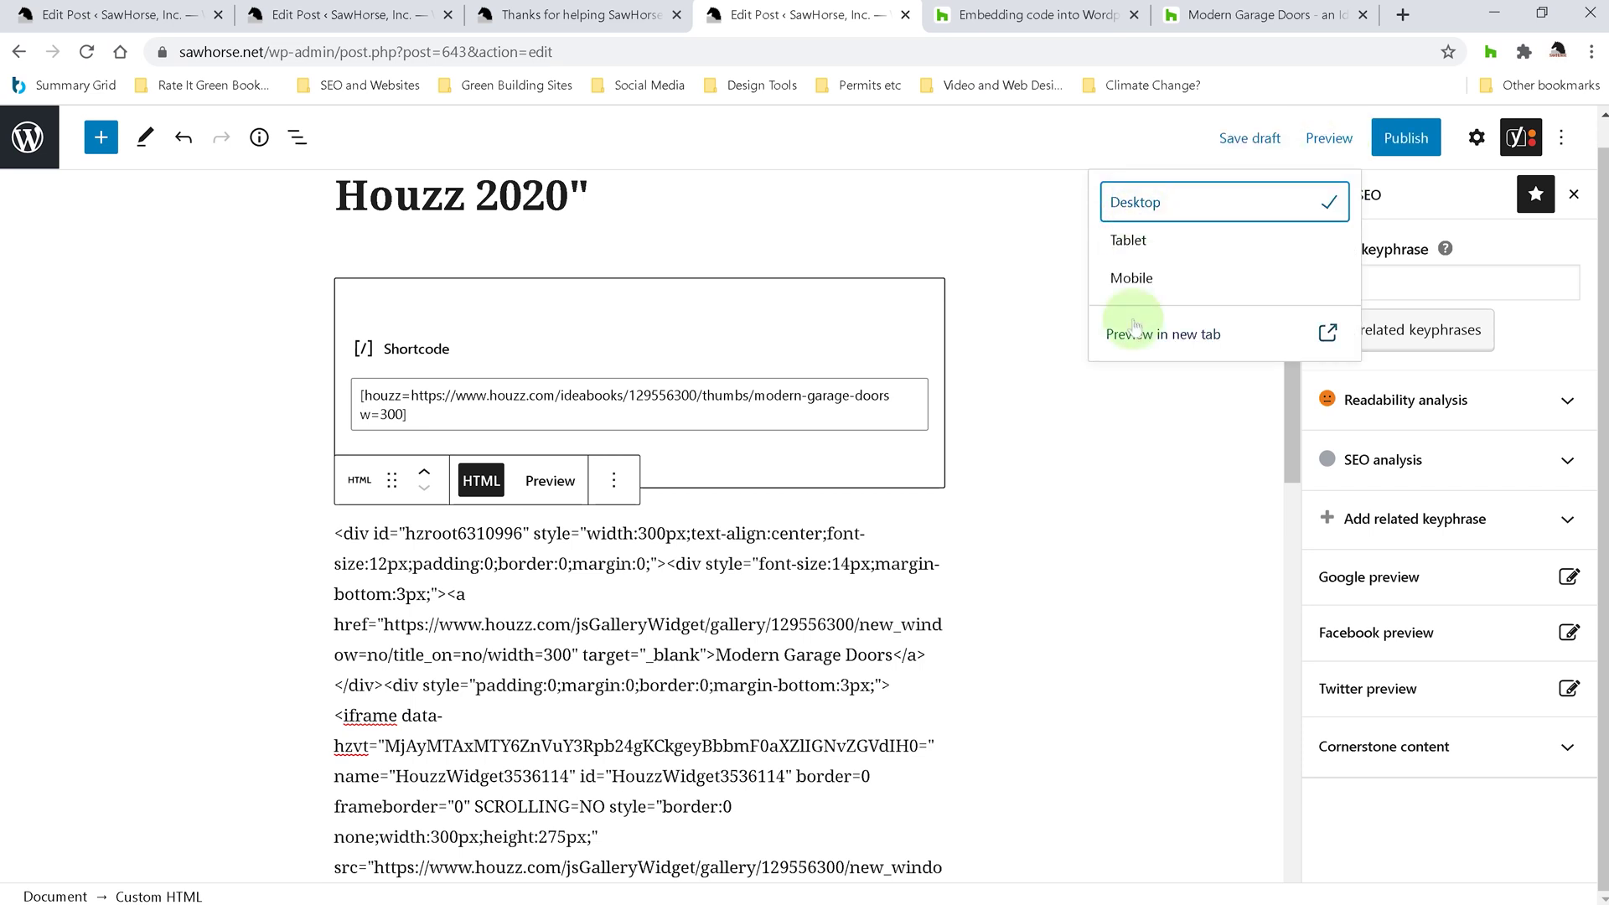
left_click(1160, 333)
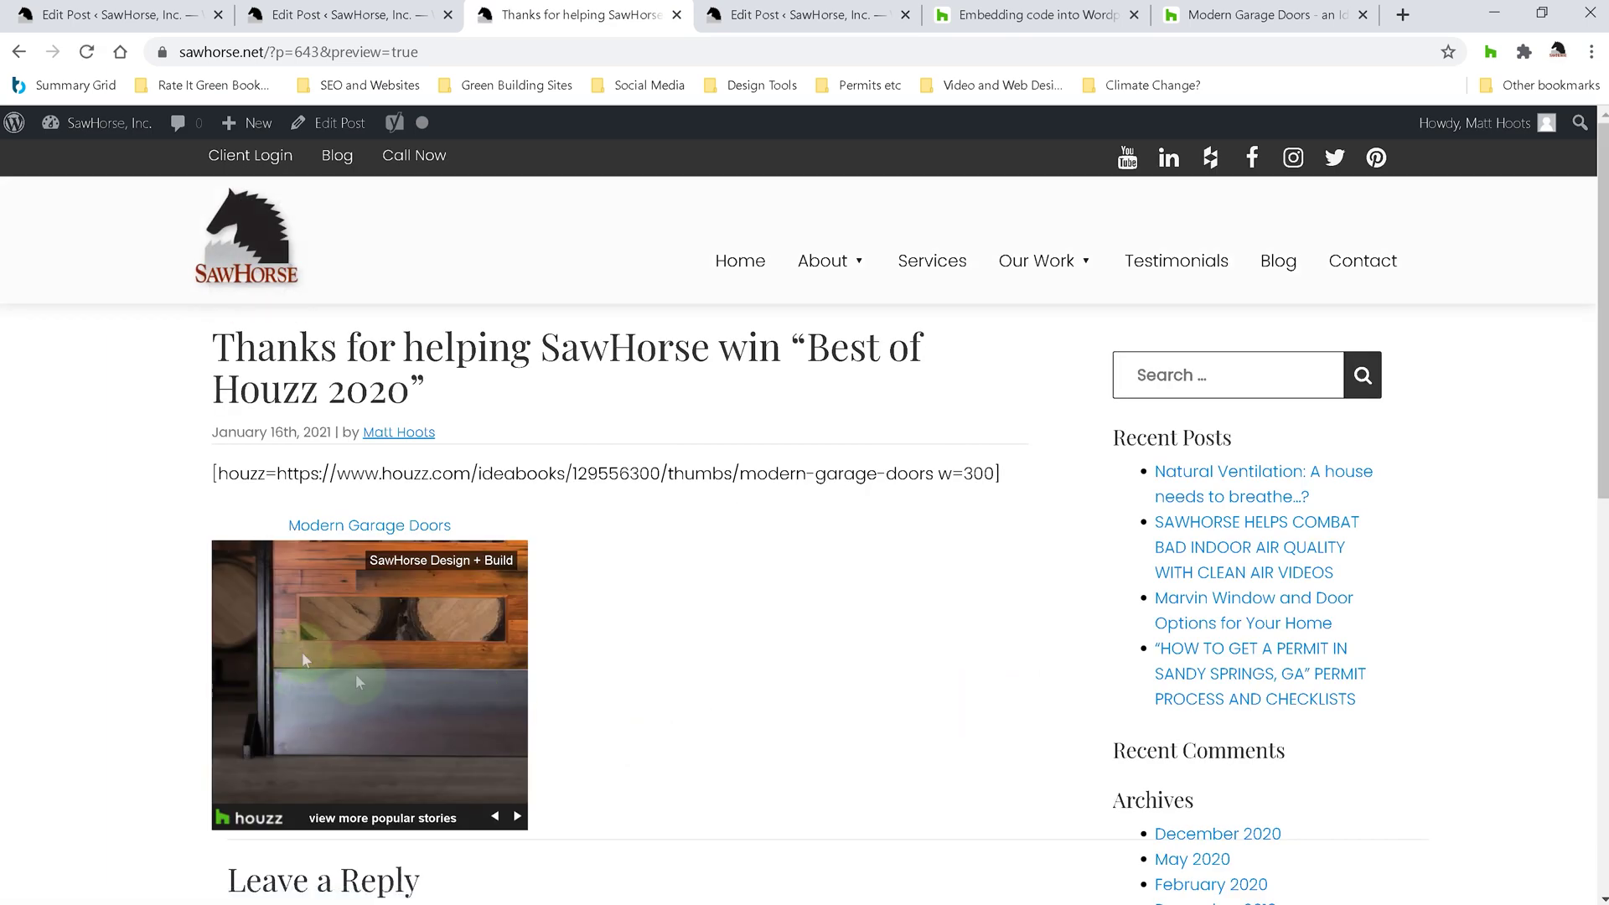
Page forward through the garage door photos in the embedded Houzz widget and examine its placement in the post preview
left_click(517, 818)
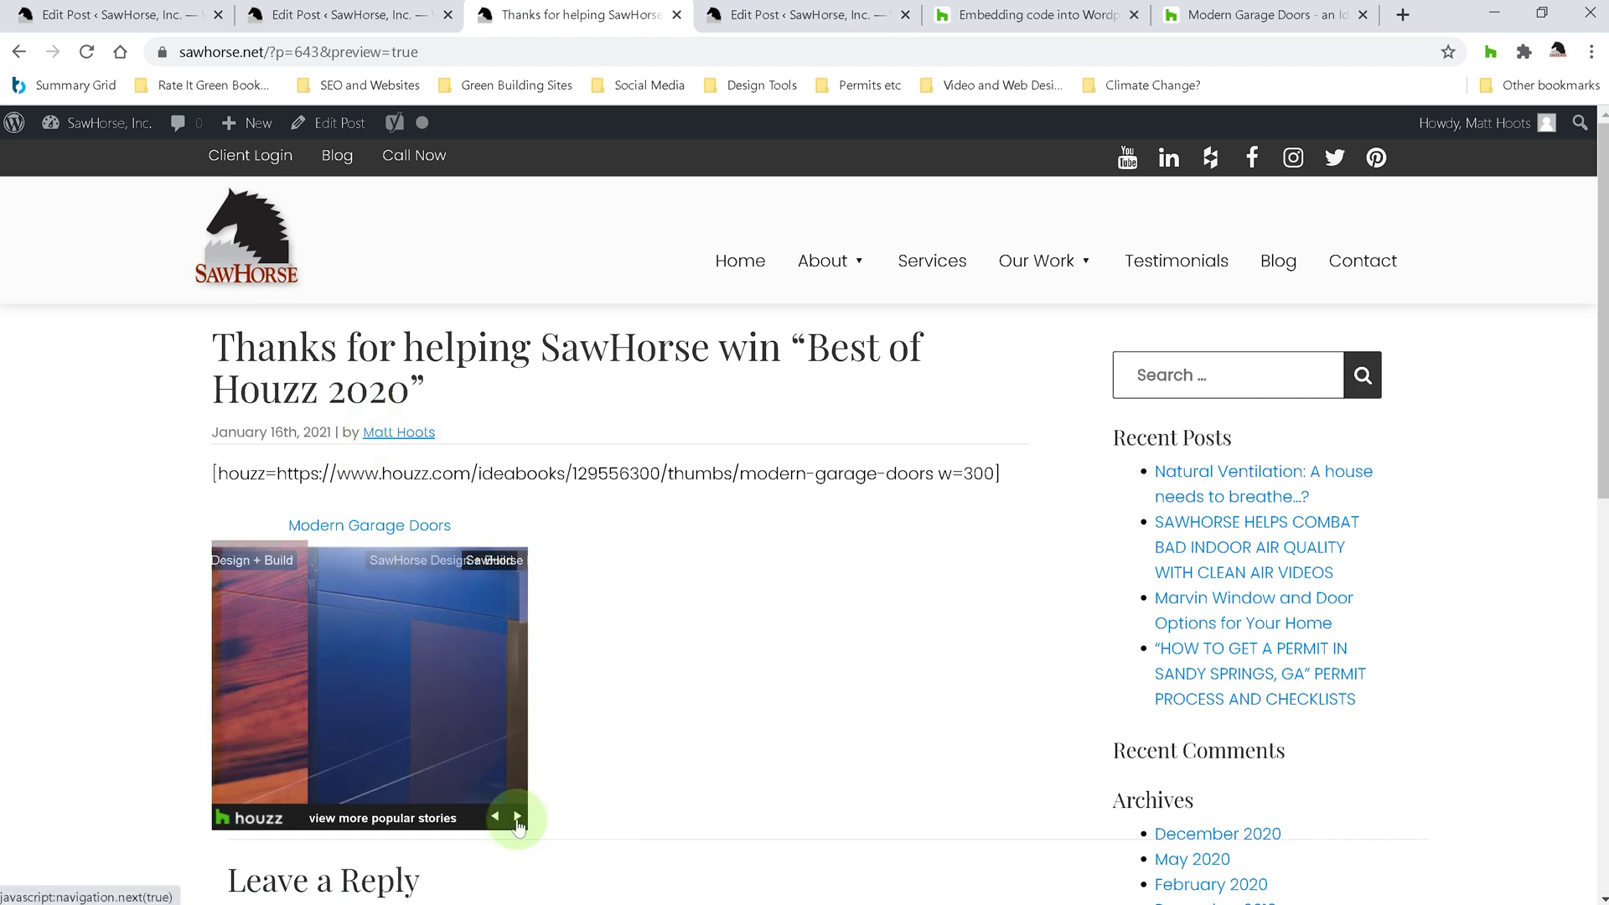
left_click(518, 817)
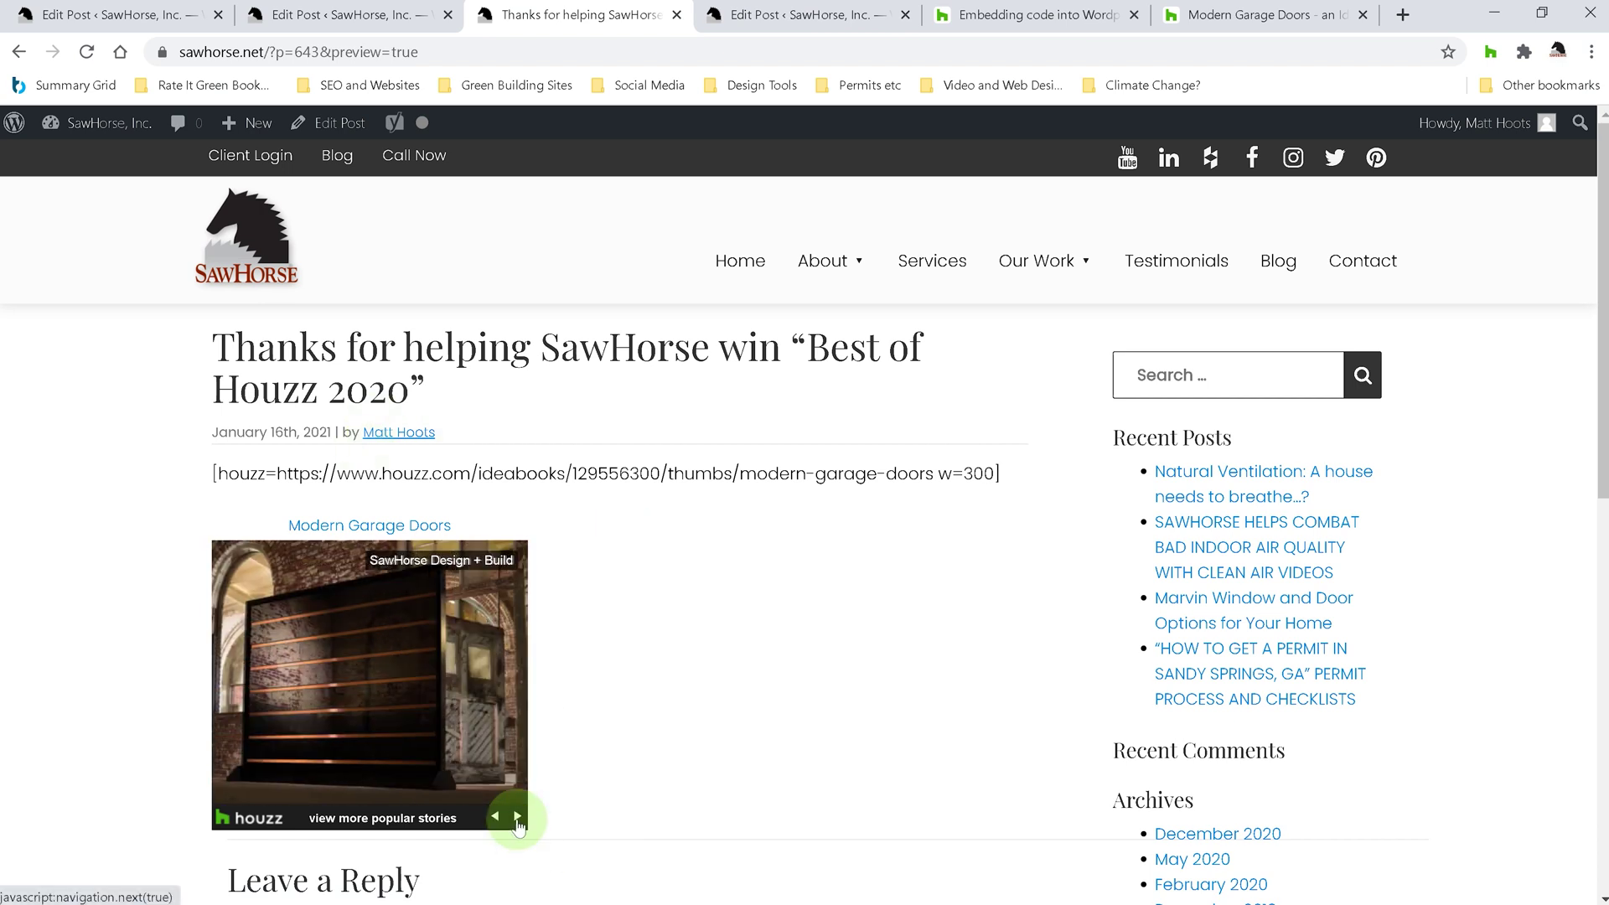
left_click(519, 817)
left_click(518, 817)
left_click(518, 817)
left_click(518, 818)
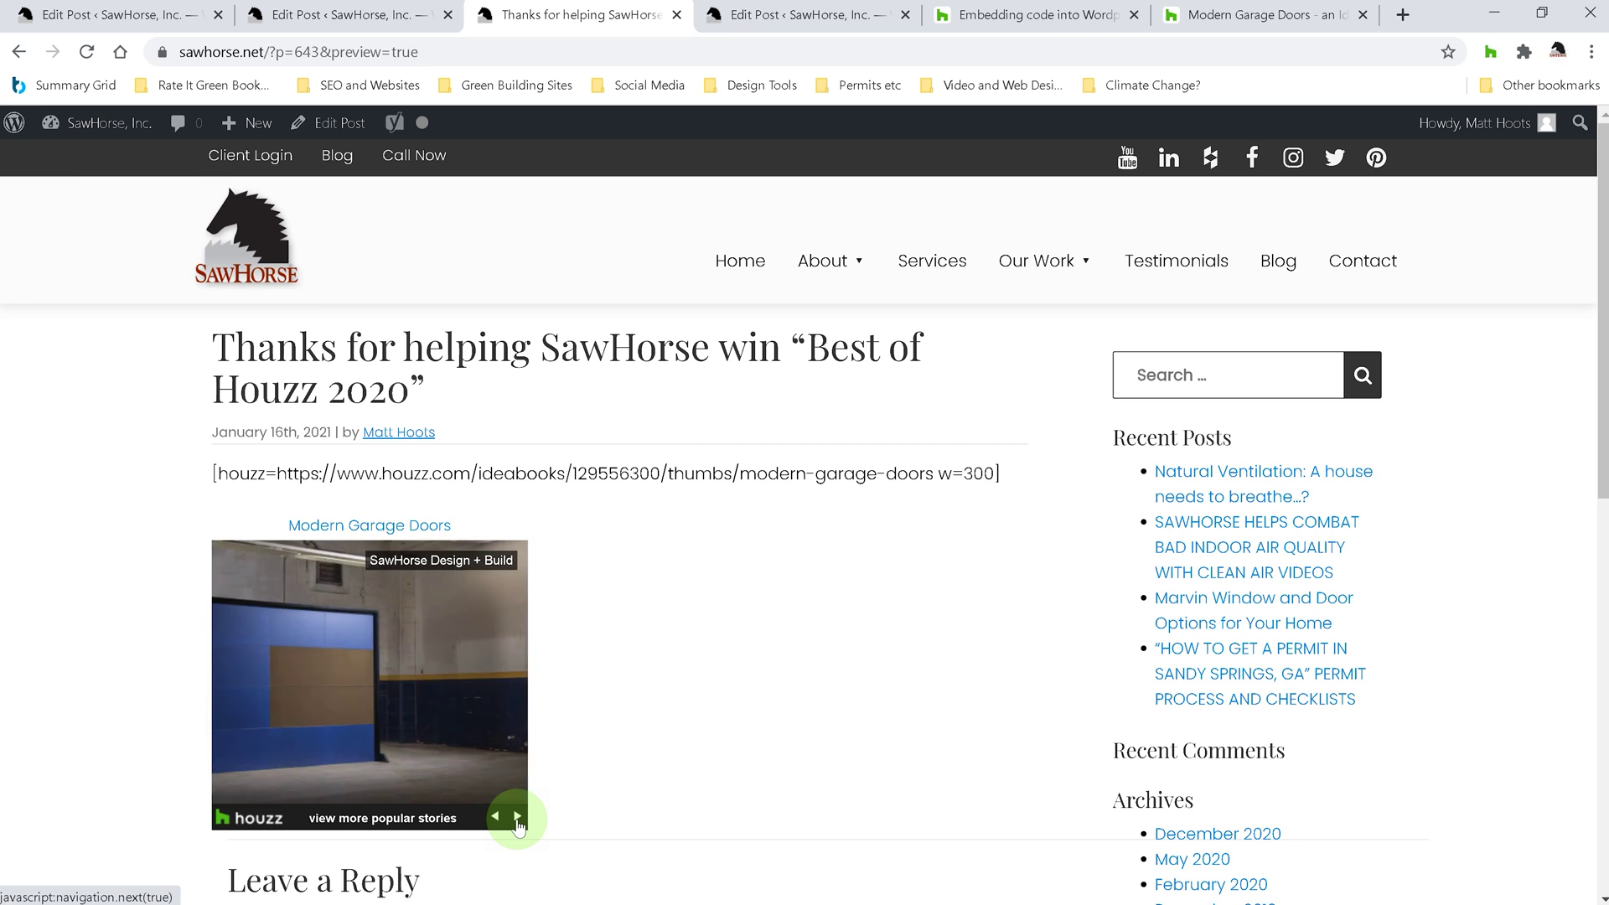
left_click(518, 818)
left_click(518, 818)
left_click(518, 817)
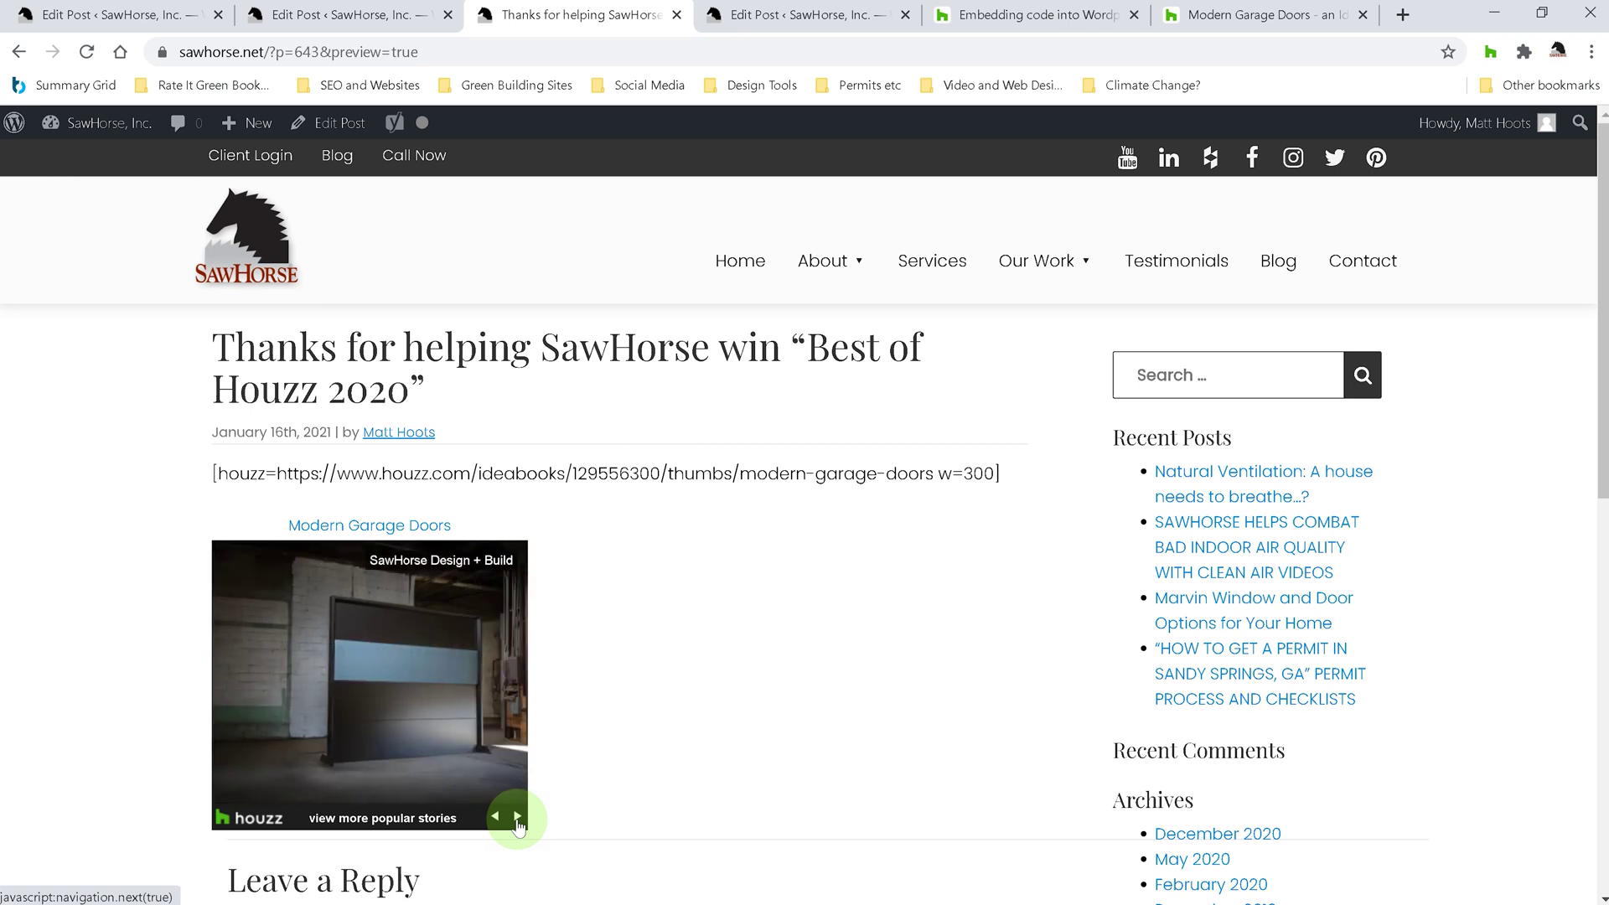
left_click(518, 817)
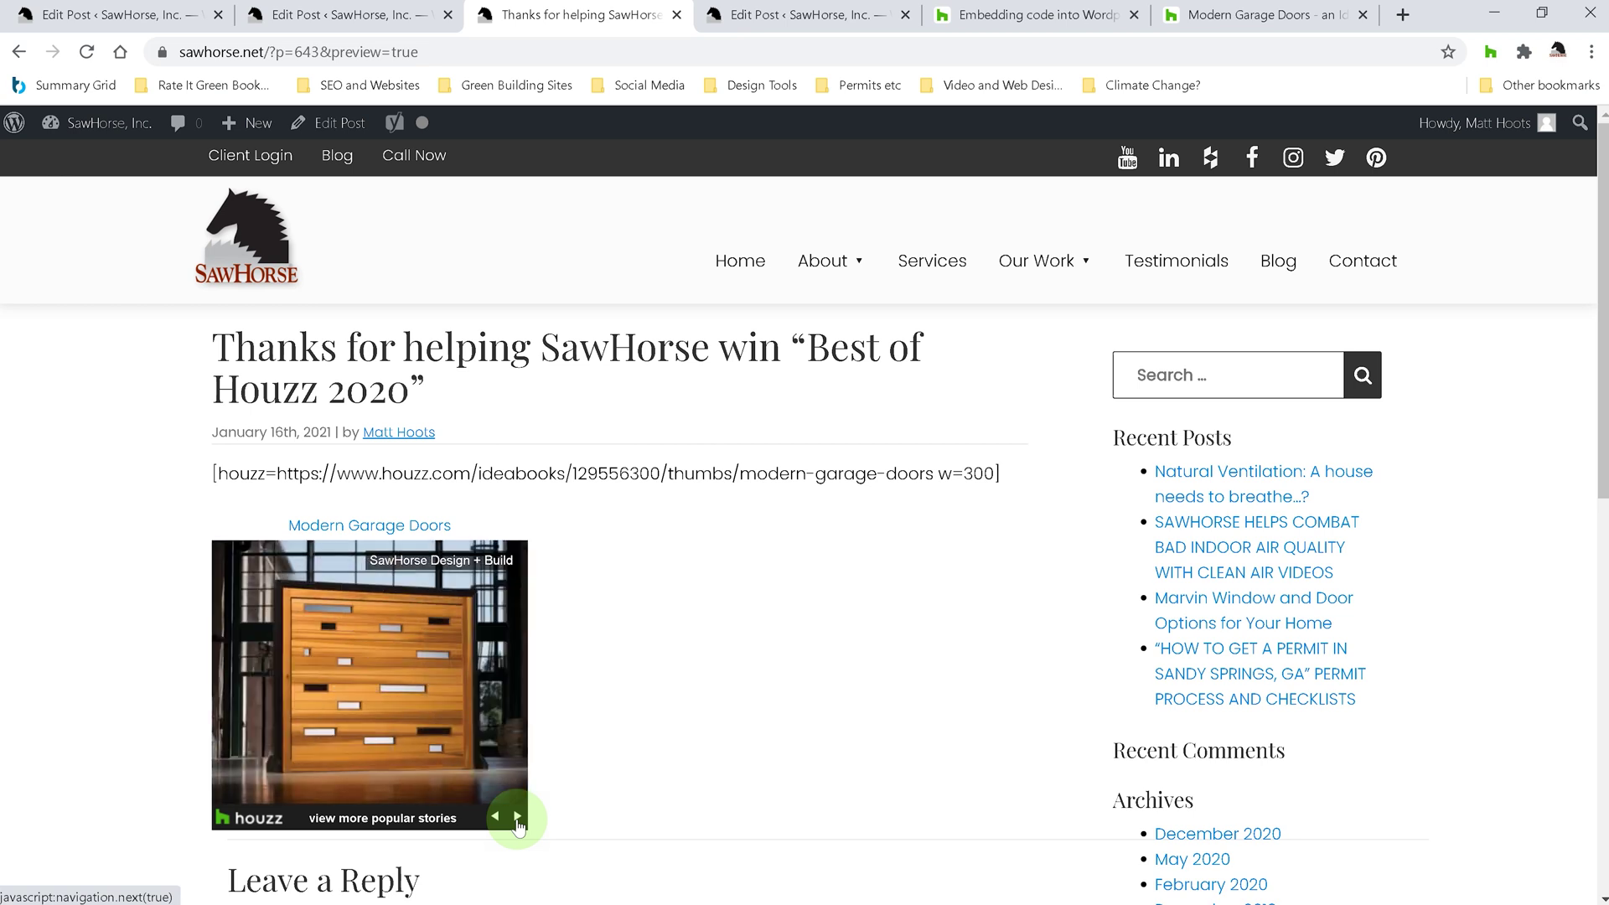
left_click(517, 817)
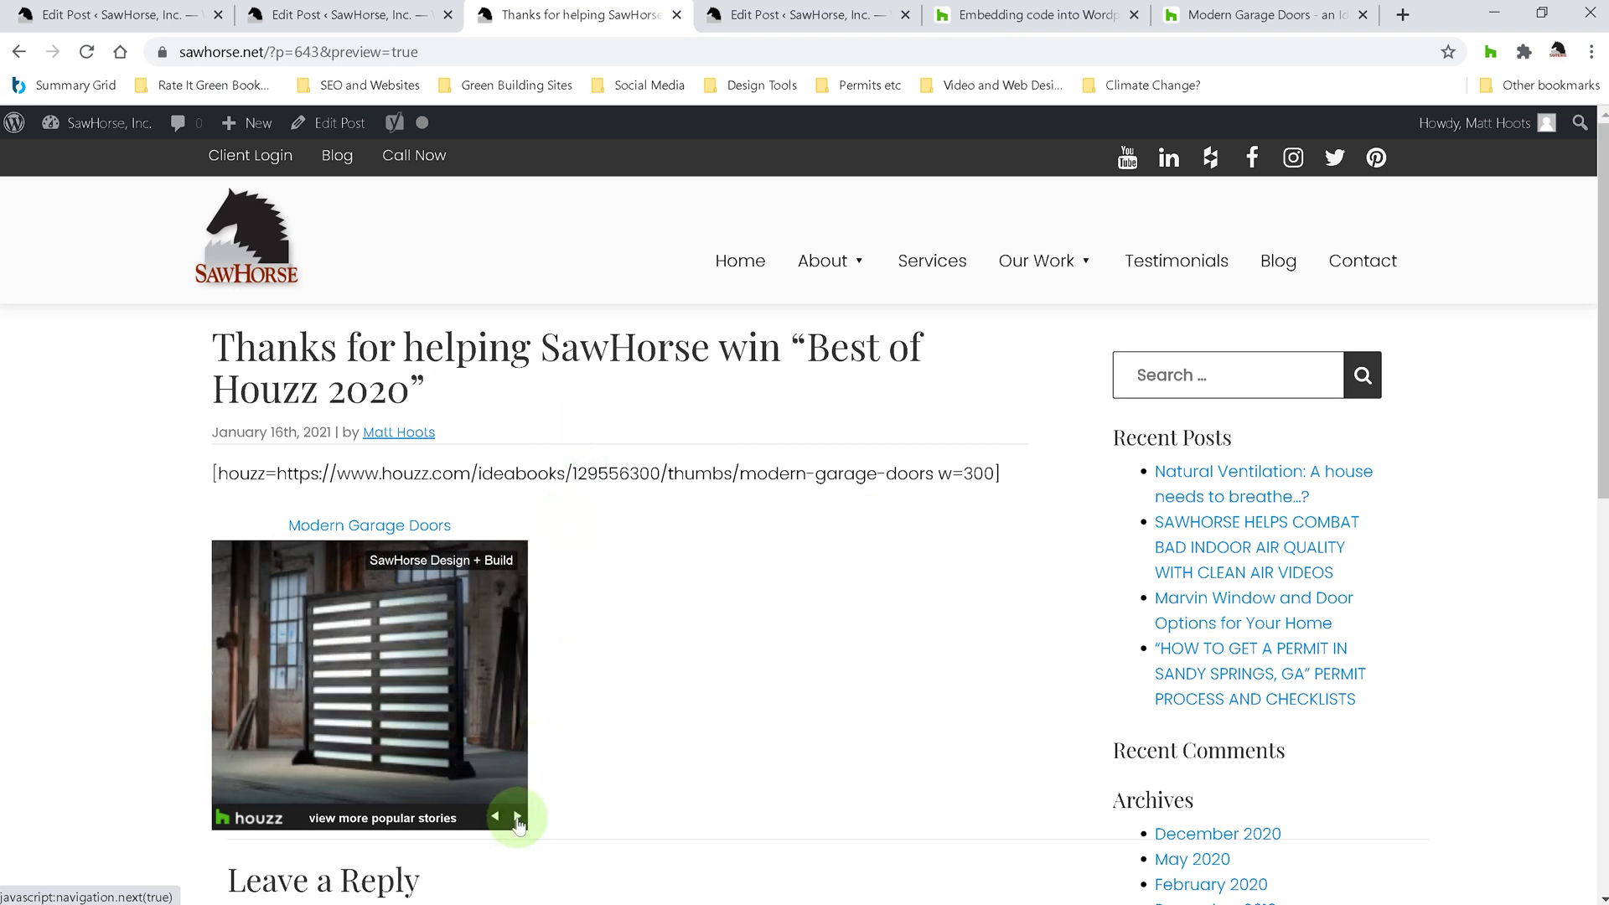
left_click(518, 817)
left_click(518, 817)
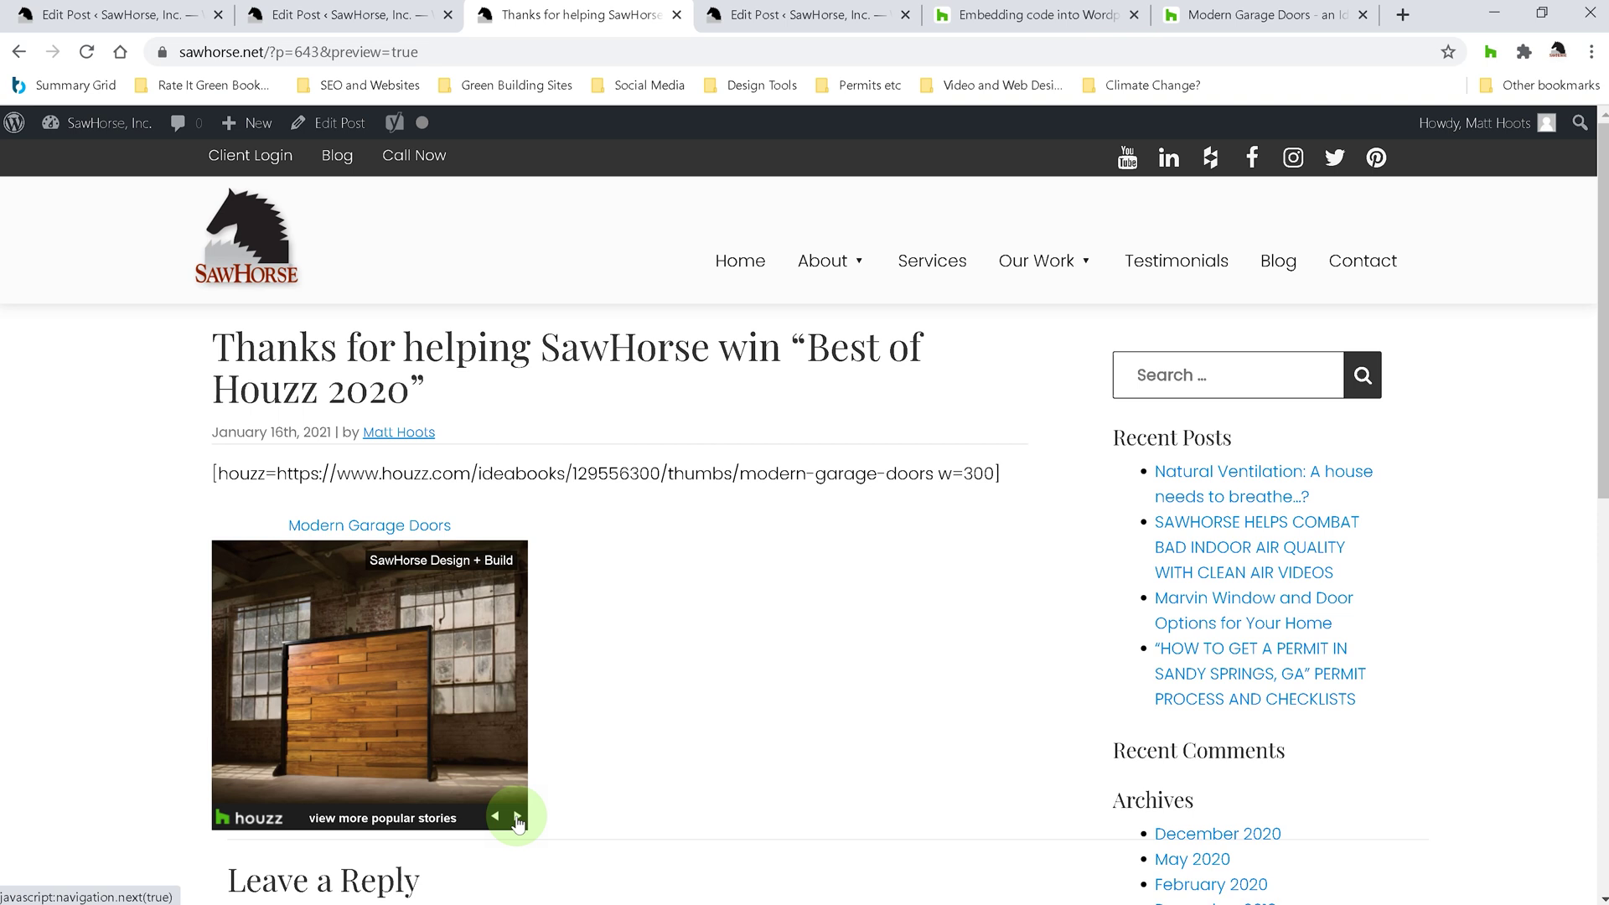
scroll(586, 780, "down", 3)
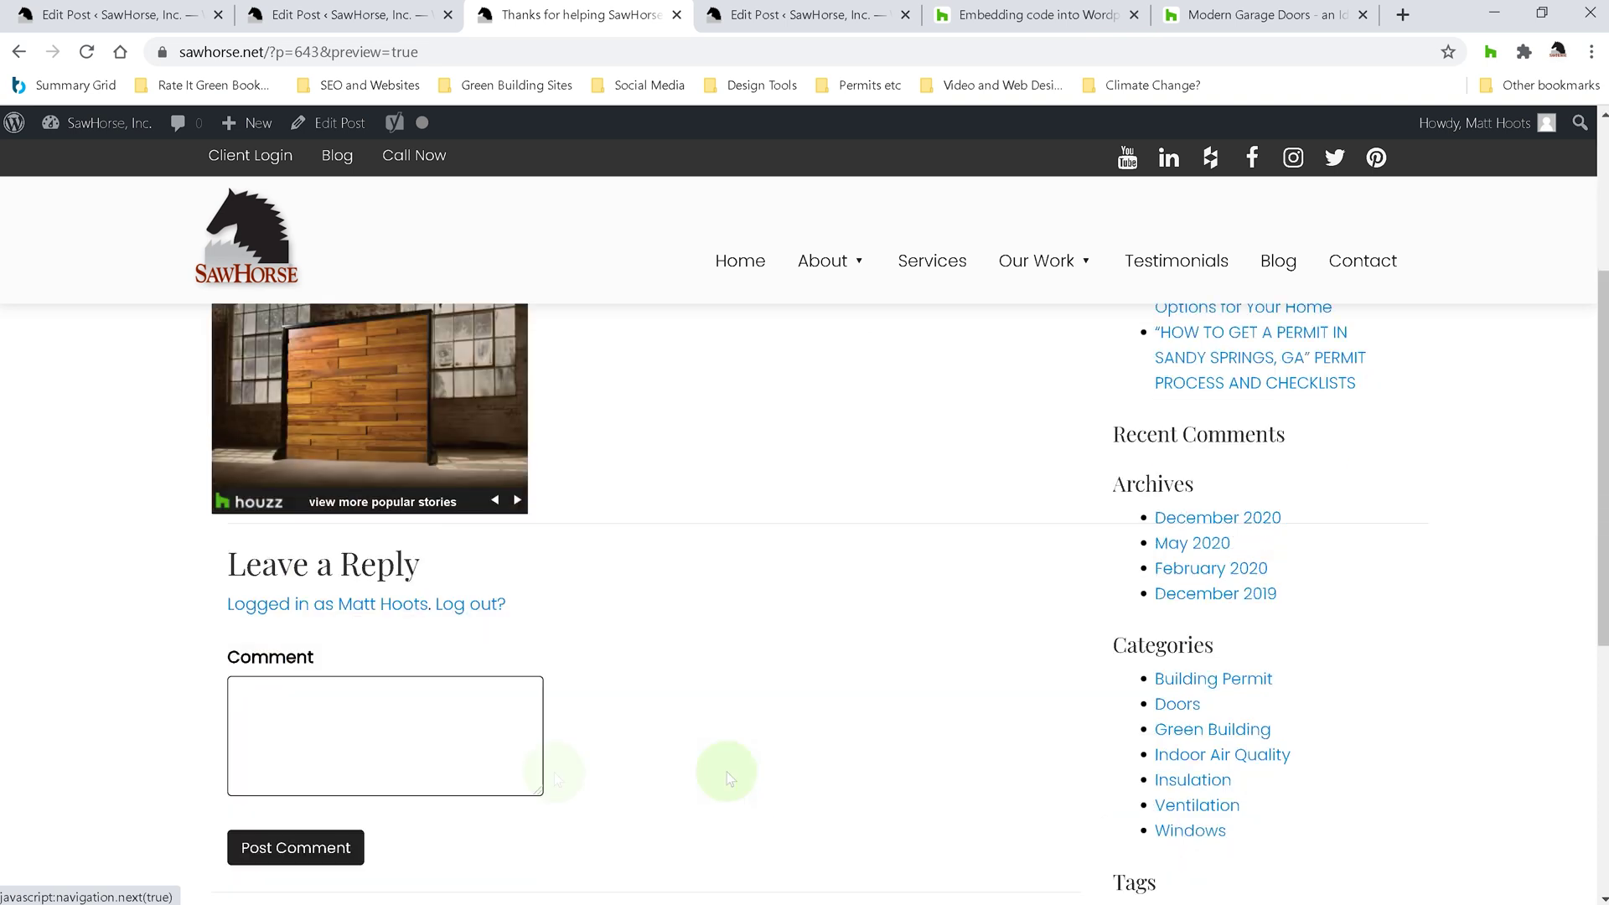
scroll(755, 683, "up", 3)
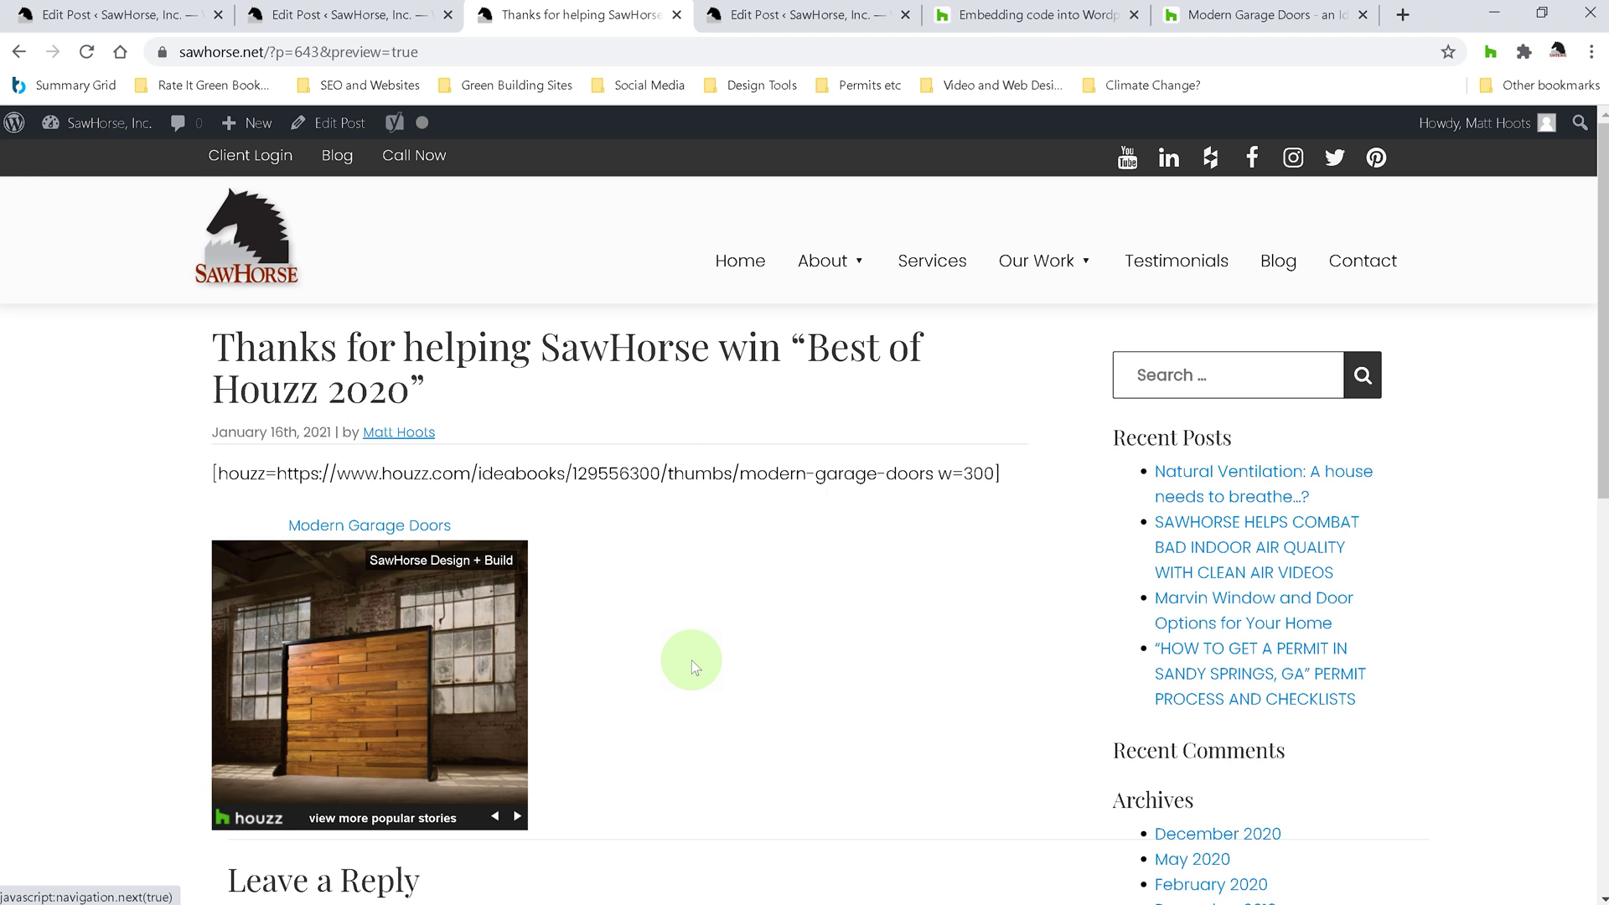
scroll(694, 667, "down", 1)
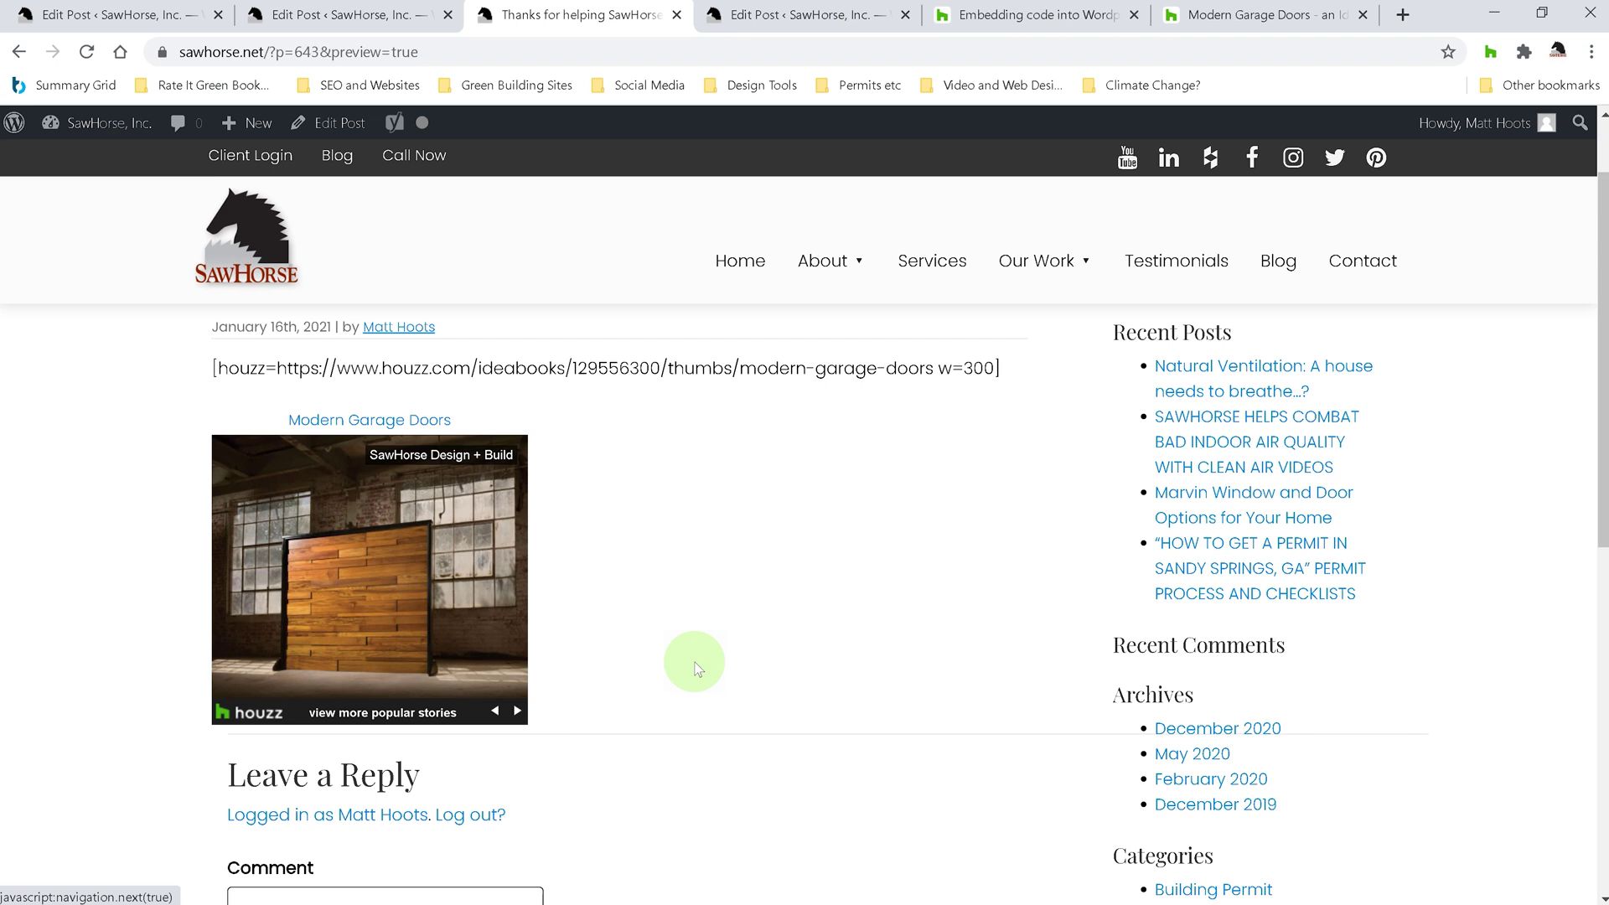
scroll(695, 663, "up", 1)
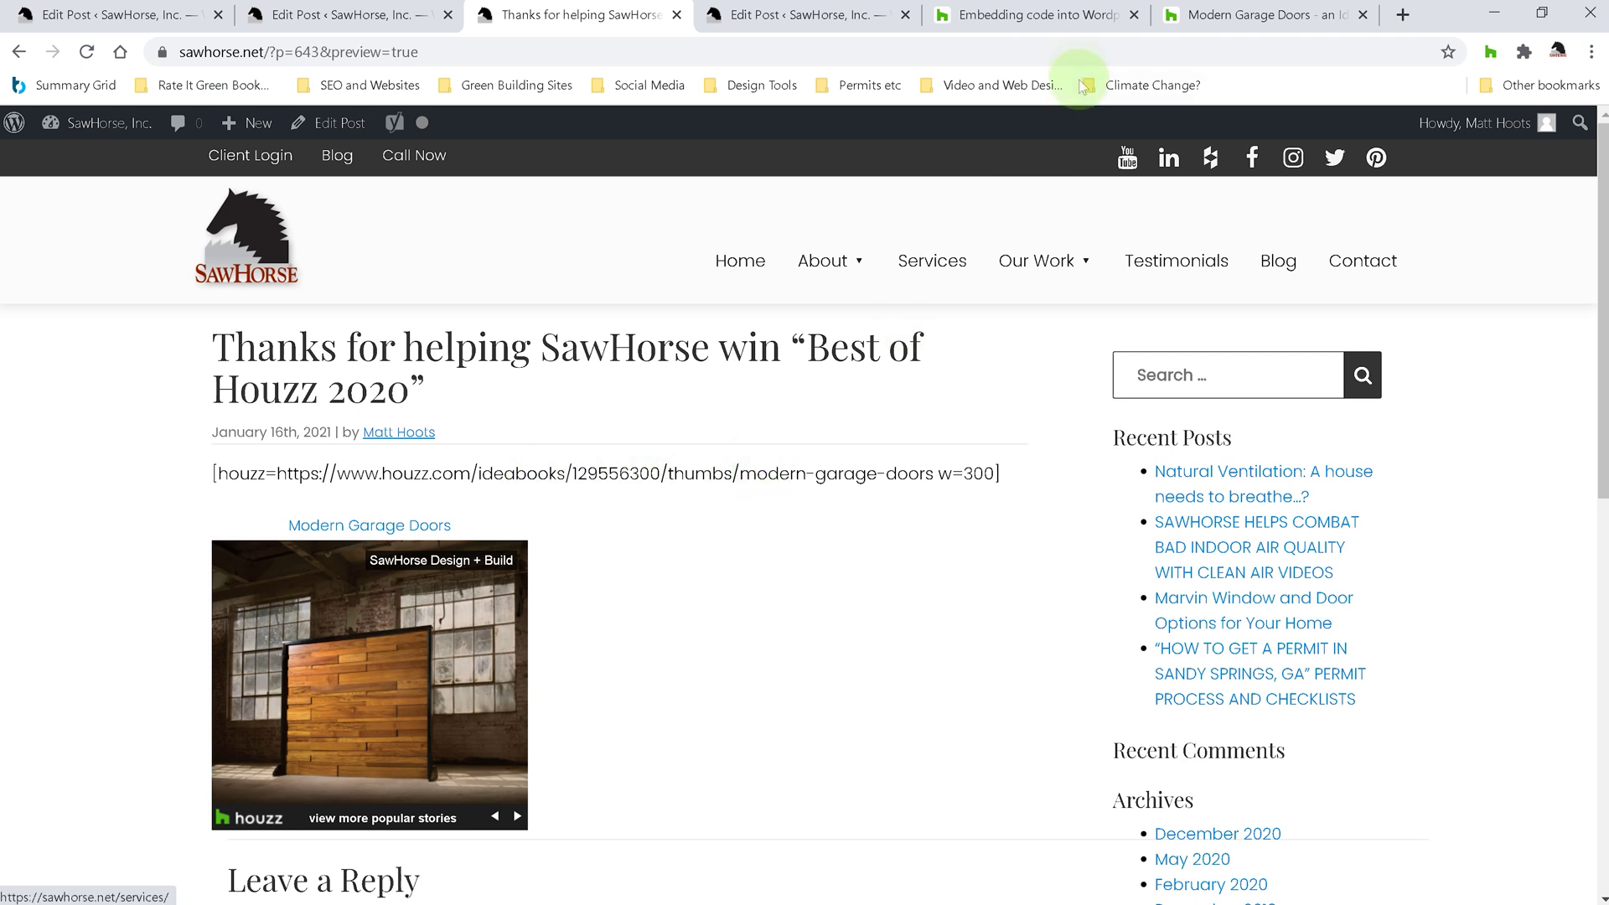
Return to the Modern Garage Doors embed dialog on Houzz
left_click(1179, 16)
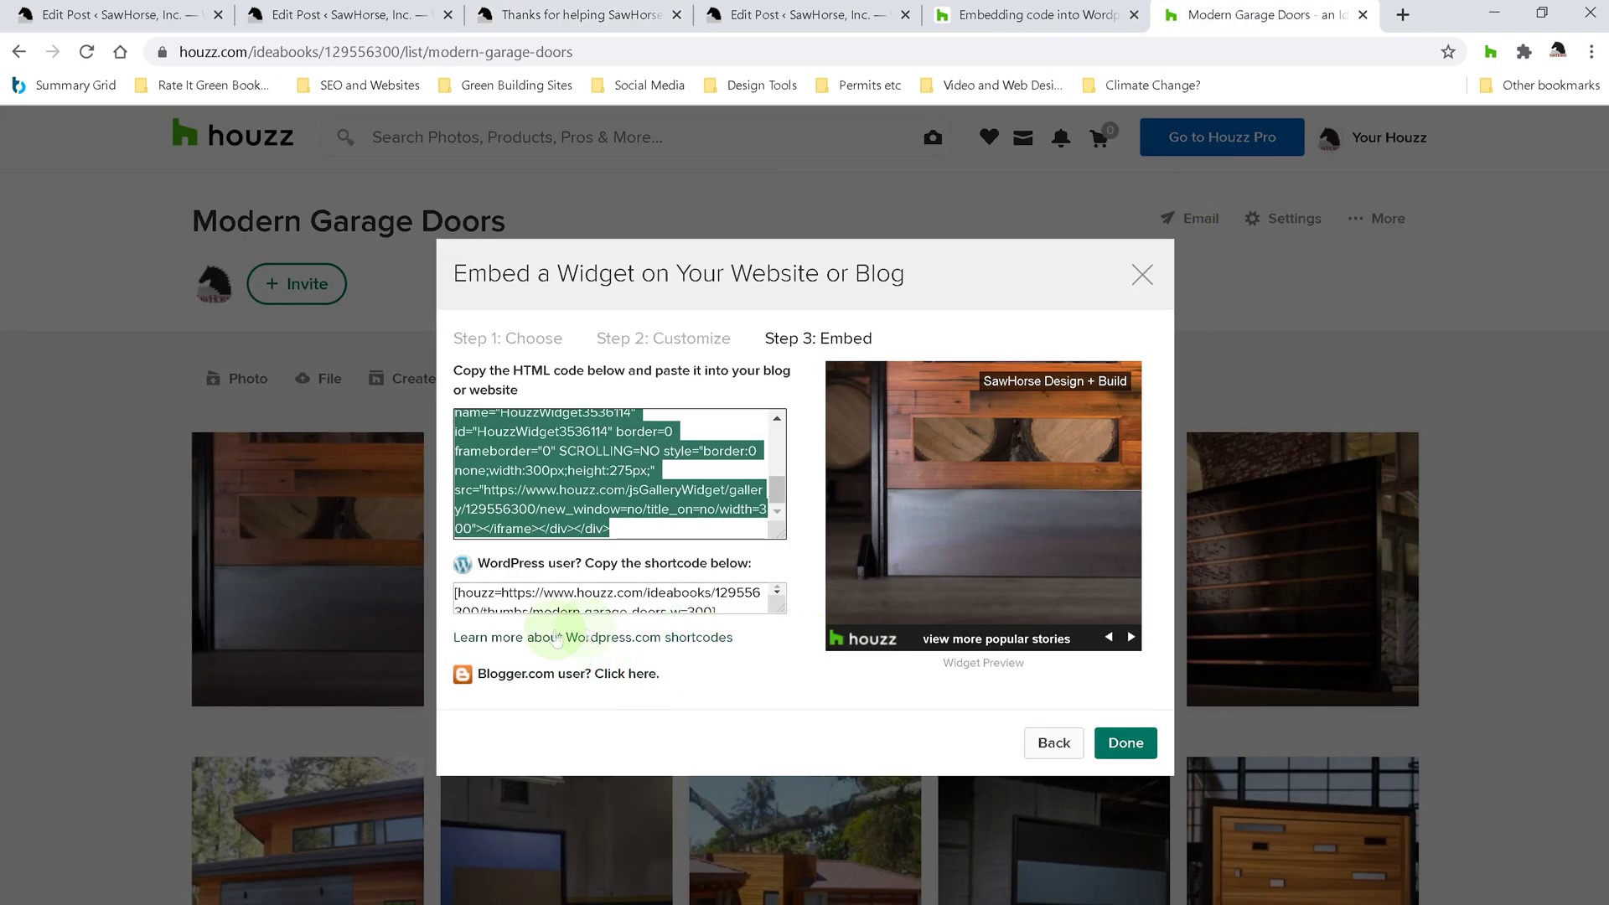